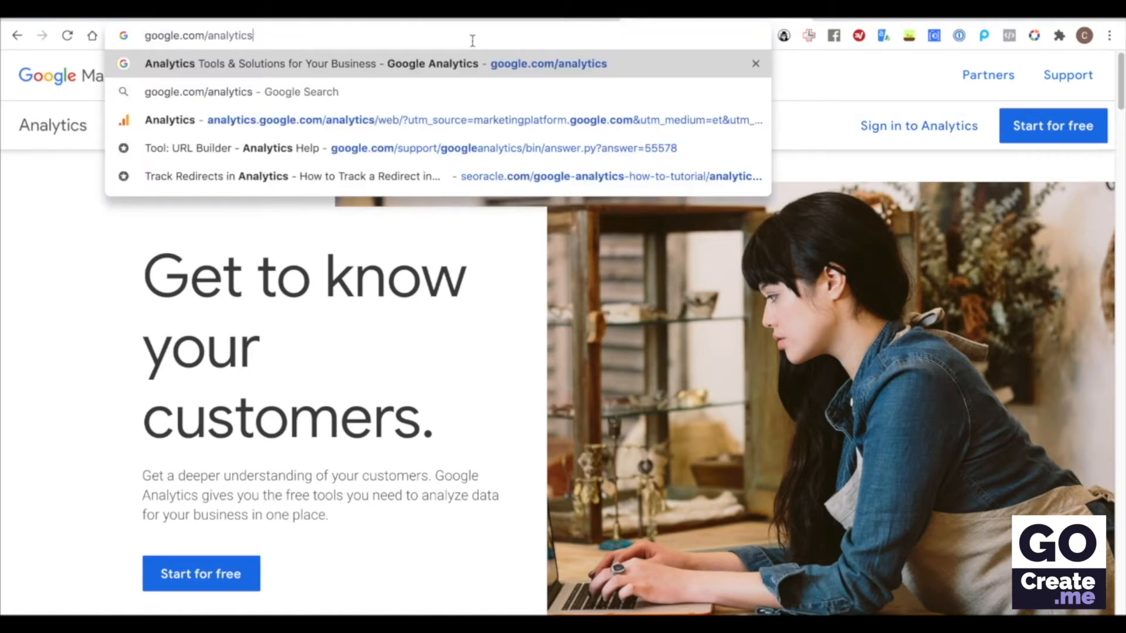
Step: Load google.com/analytics and enter Google Analytics from its marketing page
{"action": "key", "text": "Return"}
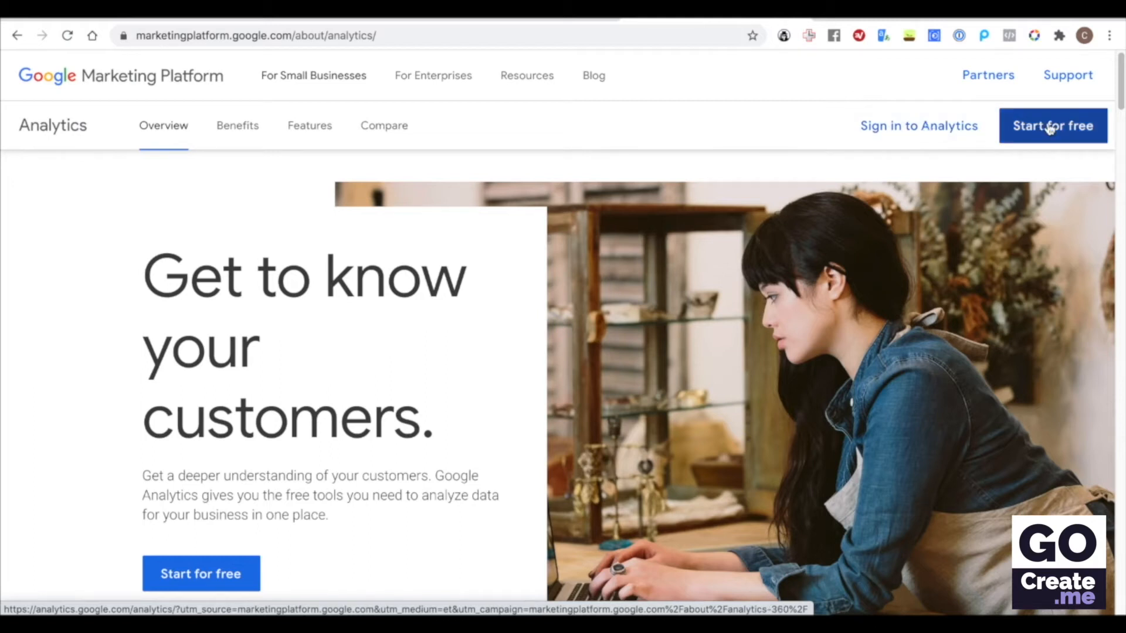
{"action": "key", "text": "ctrl+plus"}
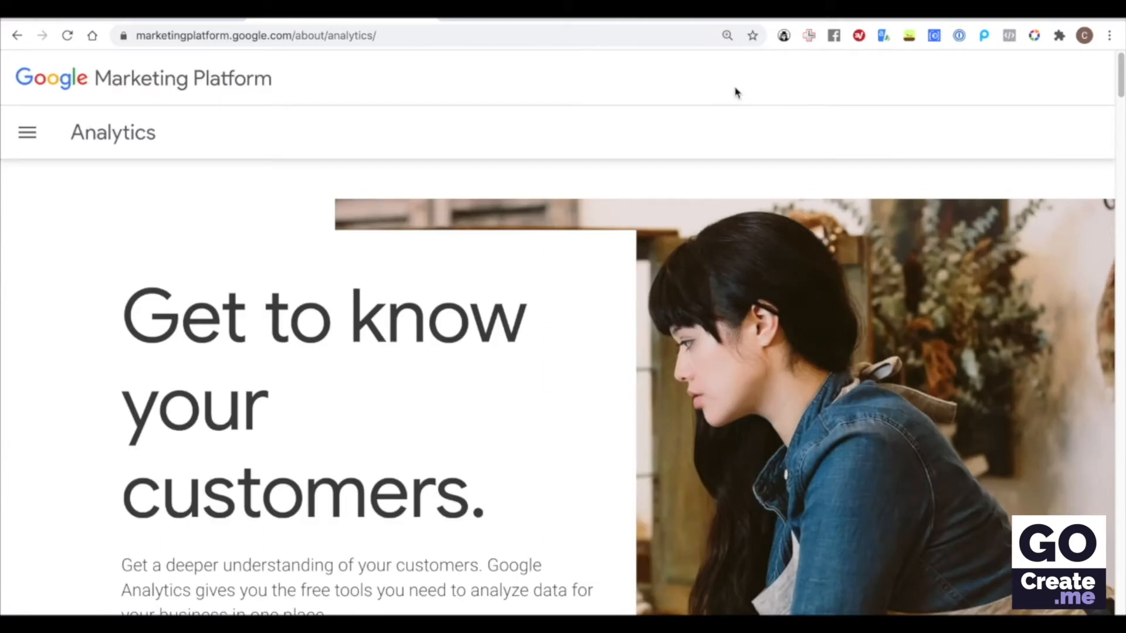
{"action": "left_click", "coordinate": [27, 134]}
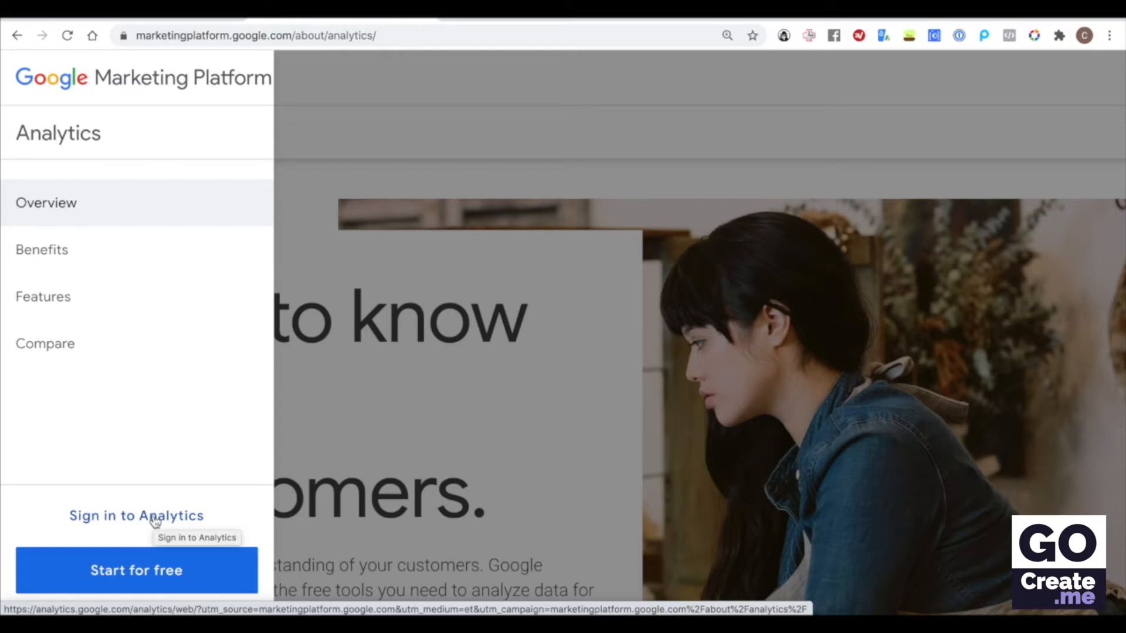
{"action": "left_click", "coordinate": [171, 565]}
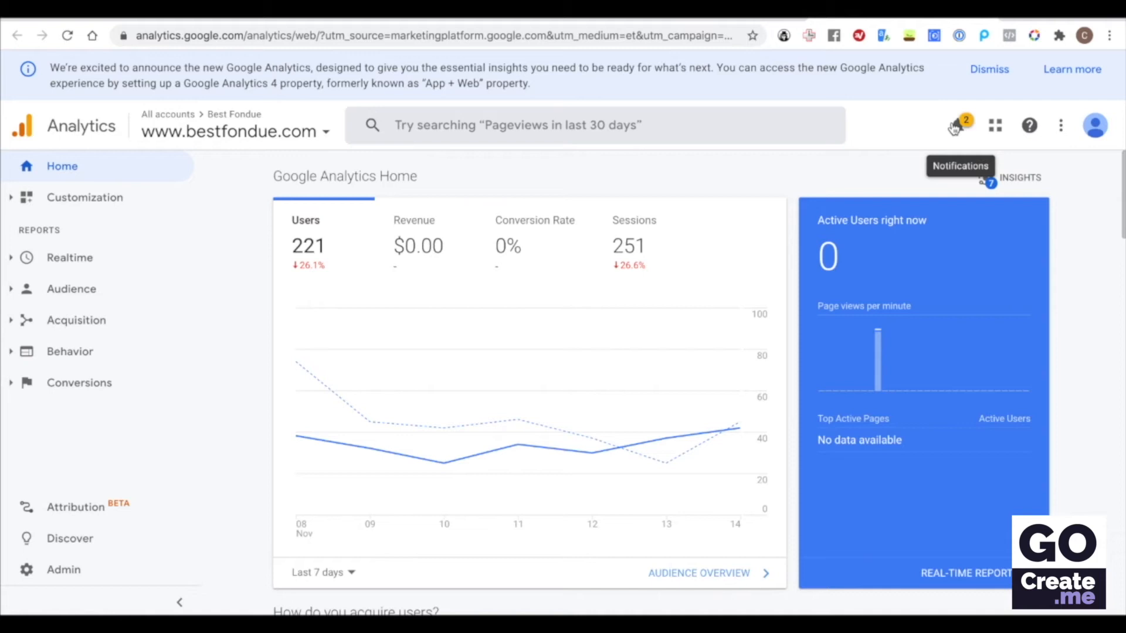
Step: Start creating a new Analytics account from the admin settings and name it "Pen Name"
{"action": "left_click", "coordinate": [32, 572]}
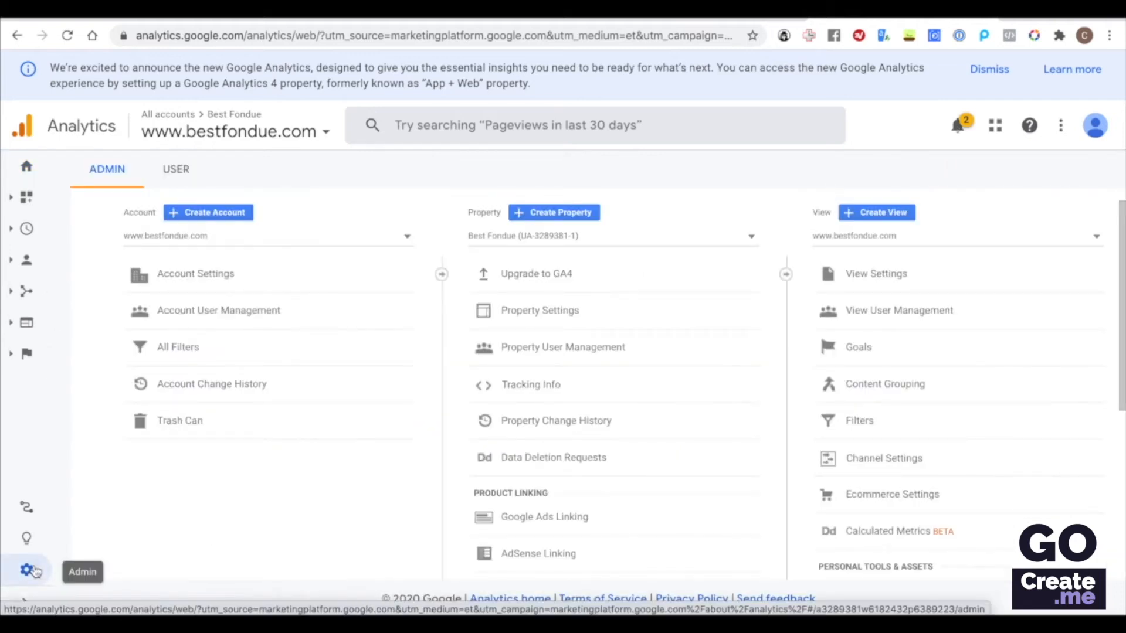
{"action": "left_click", "coordinate": [234, 215]}
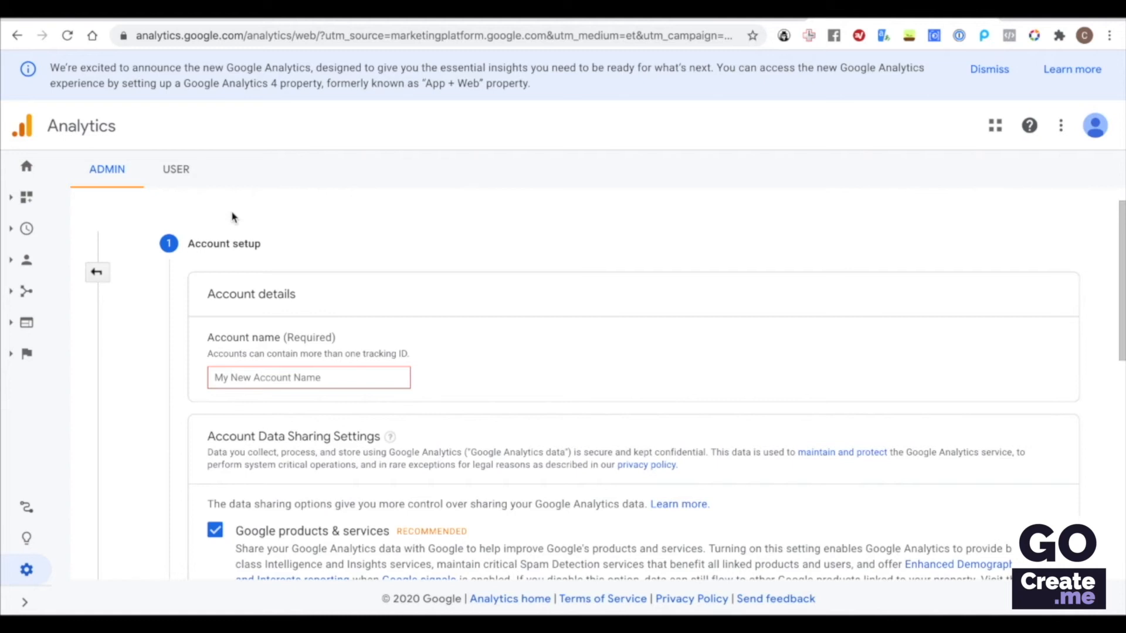
{"action": "left_click", "coordinate": [298, 381]}
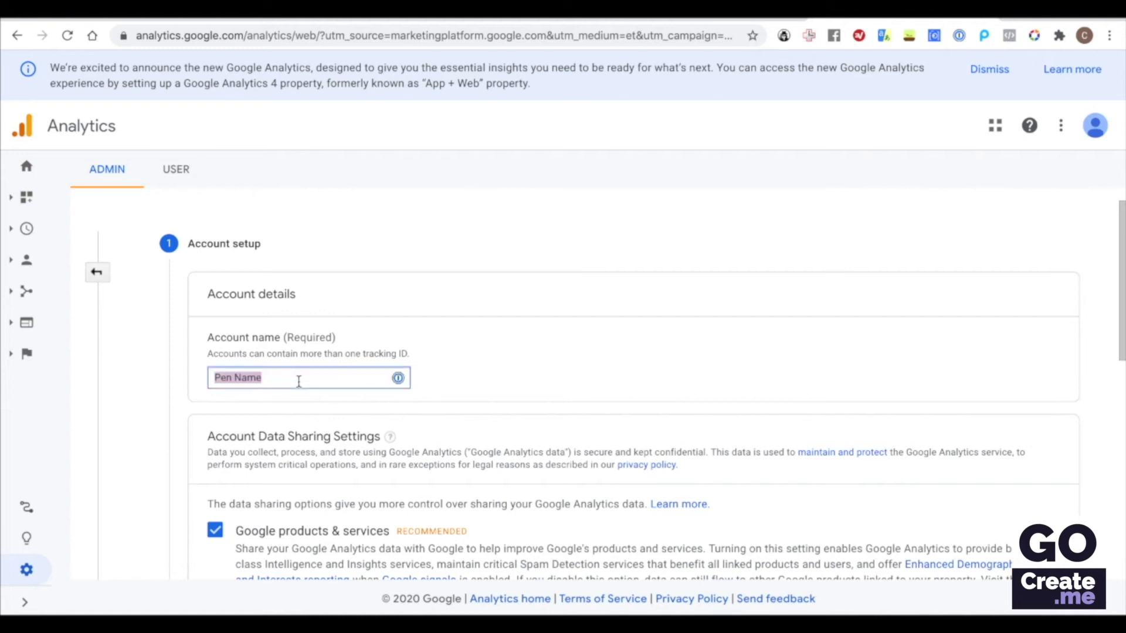
Step: Turn off data sharing for Google products & services, Benchmarking and Account specialists, and continue to the property setup
{"action": "scroll", "coordinate": [303, 378], "scroll_direction": "down", "scroll_amount": 1}
{"action": "scroll", "coordinate": [303, 378], "scroll_direction": "down", "scroll_amount": 3}
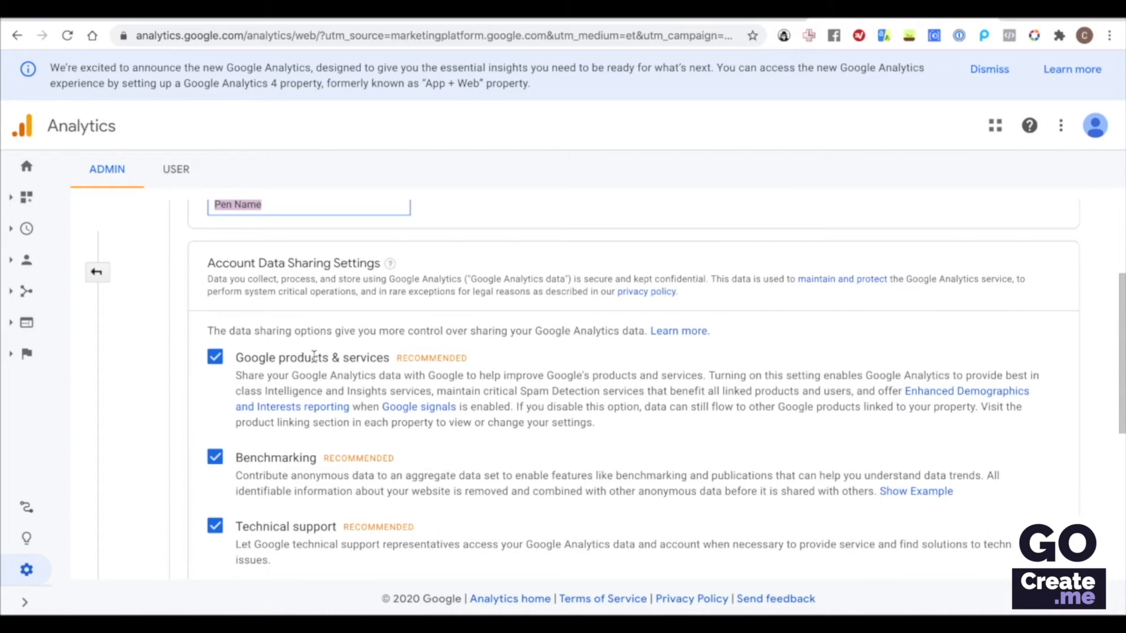
{"action": "scroll", "coordinate": [314, 356], "scroll_direction": "down", "scroll_amount": 1}
{"action": "scroll", "coordinate": [315, 356], "scroll_direction": "down", "scroll_amount": 2}
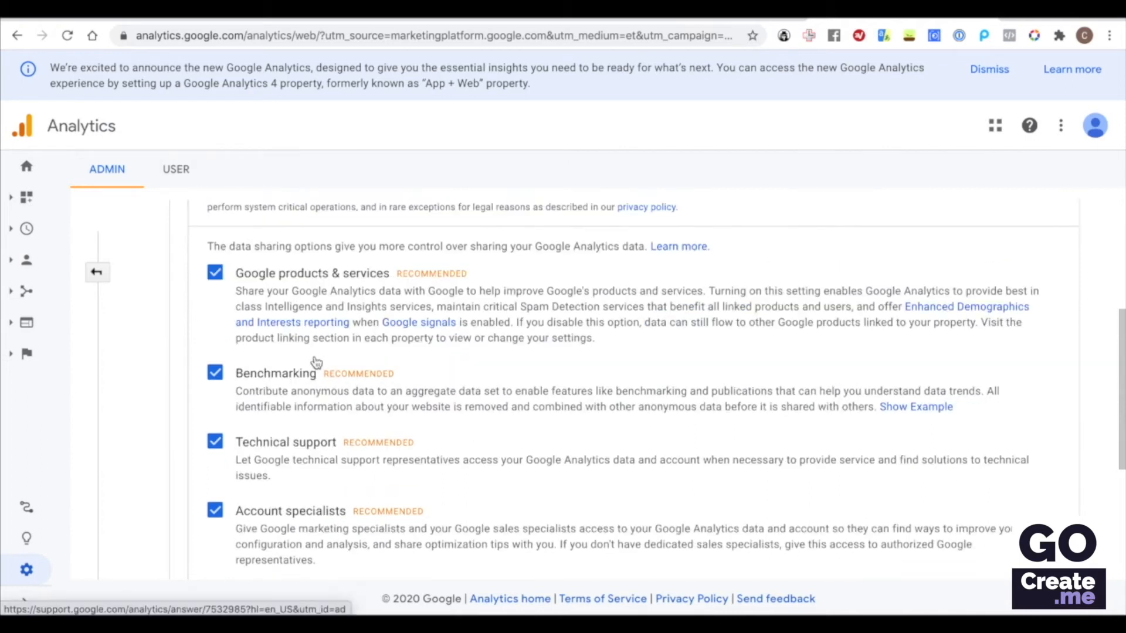
{"action": "left_click", "coordinate": [215, 274]}
{"action": "left_click", "coordinate": [215, 373]}
{"action": "left_click", "coordinate": [215, 510]}
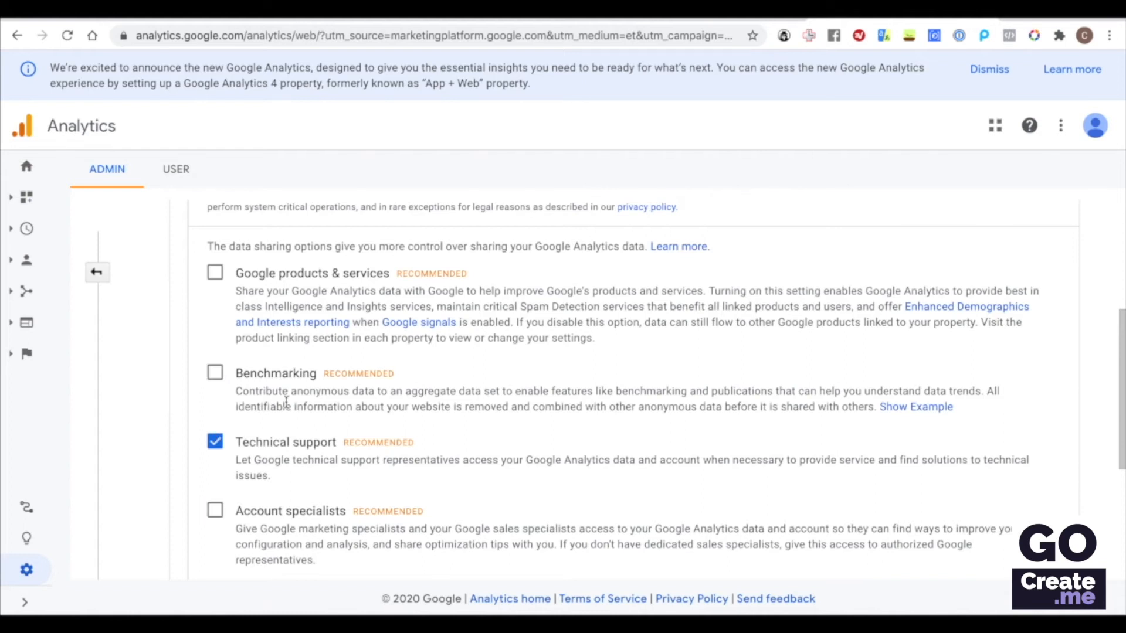
{"action": "scroll", "coordinate": [286, 403], "scroll_direction": "down", "scroll_amount": 1}
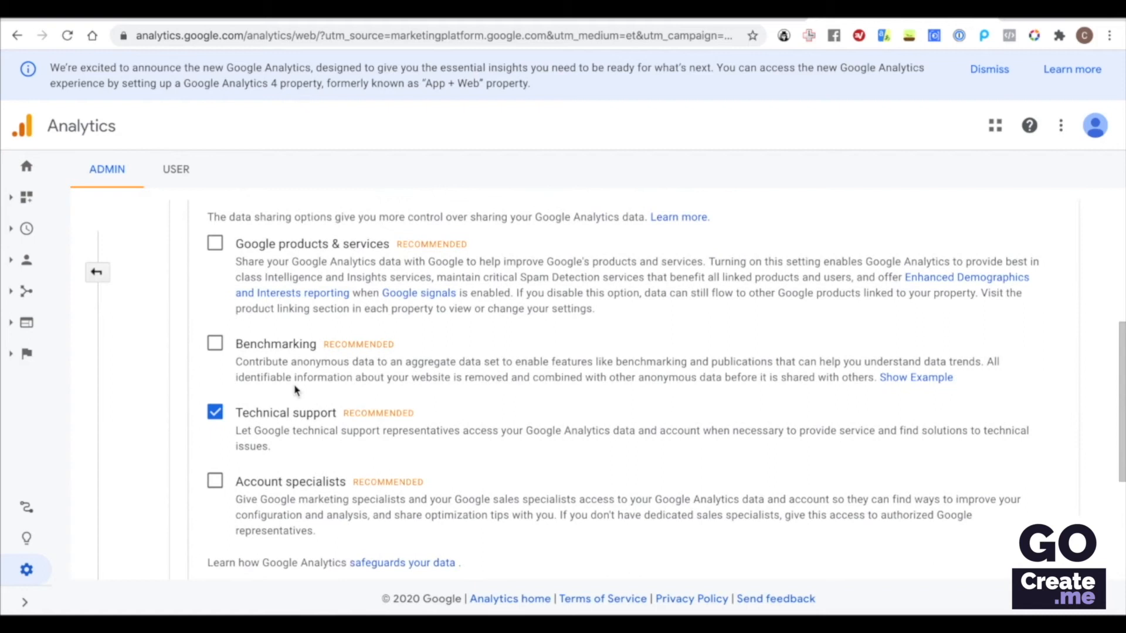
{"action": "scroll", "coordinate": [296, 391], "scroll_direction": "down", "scroll_amount": 3}
{"action": "left_click", "coordinate": [225, 473]}
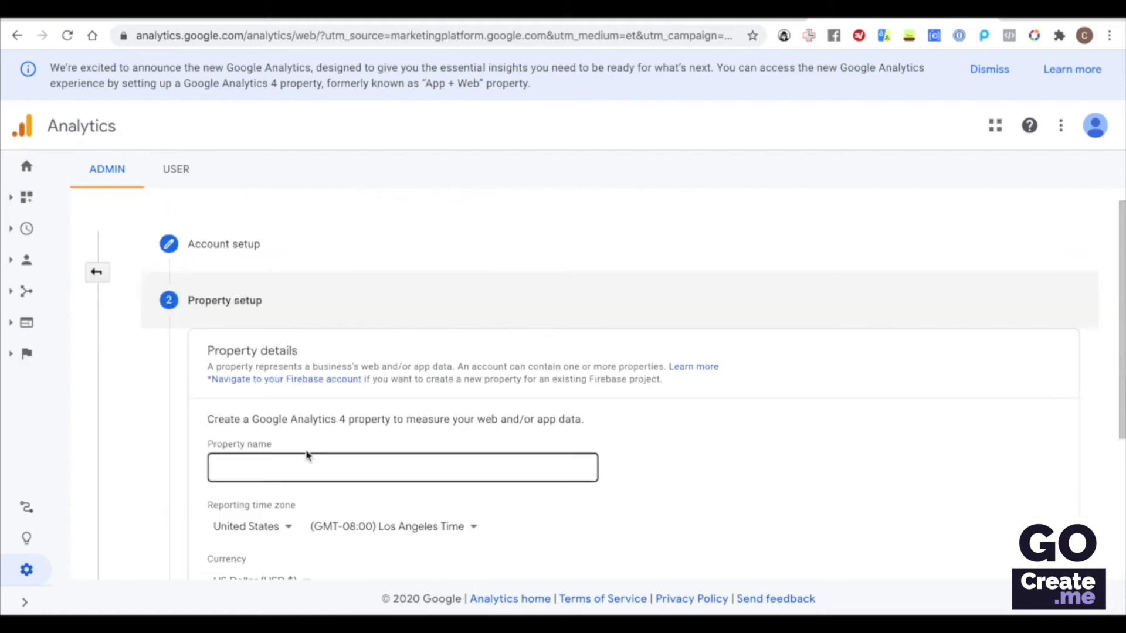
Step: Name the property "Pen Name" and set its reporting time zone country to Canada
{"action": "left_click", "coordinate": [291, 459]}
{"action": "type", "text": "Pen Name"}
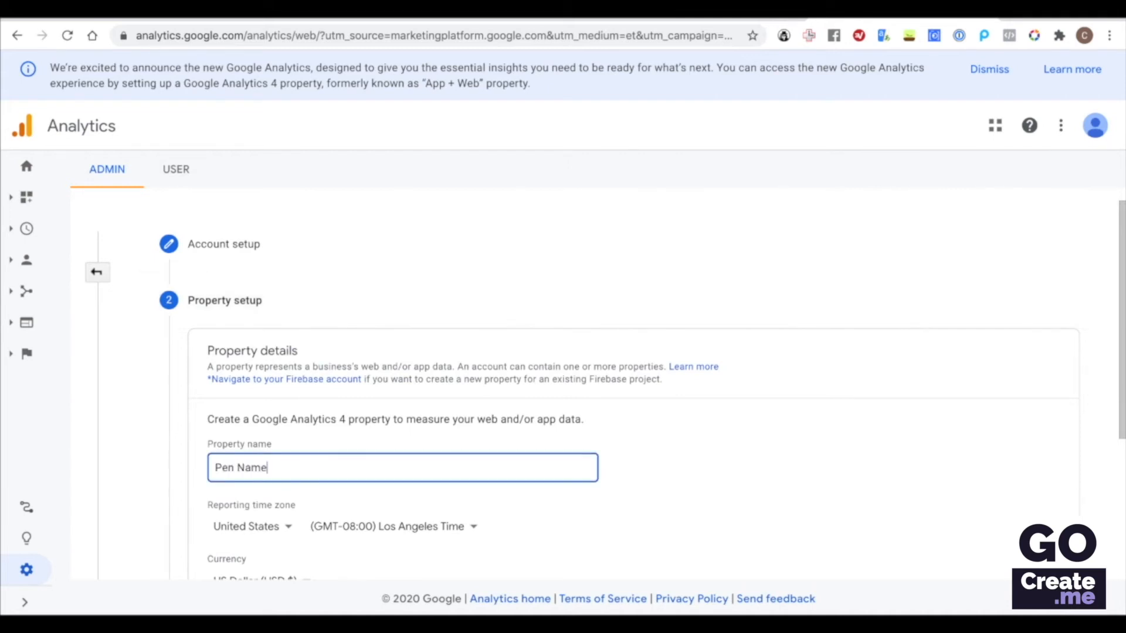
{"action": "scroll", "coordinate": [409, 418], "scroll_direction": "down", "scroll_amount": 1}
{"action": "scroll", "coordinate": [409, 418], "scroll_direction": "down", "scroll_amount": 2}
{"action": "left_click", "coordinate": [270, 492]}
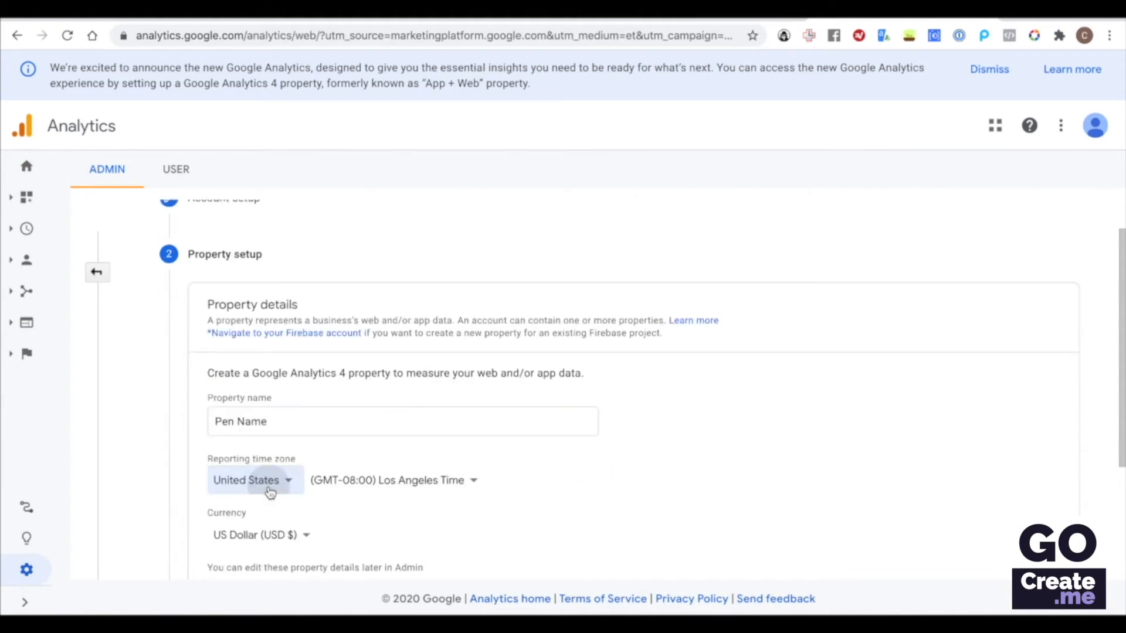
{"action": "type", "text": "cana"}
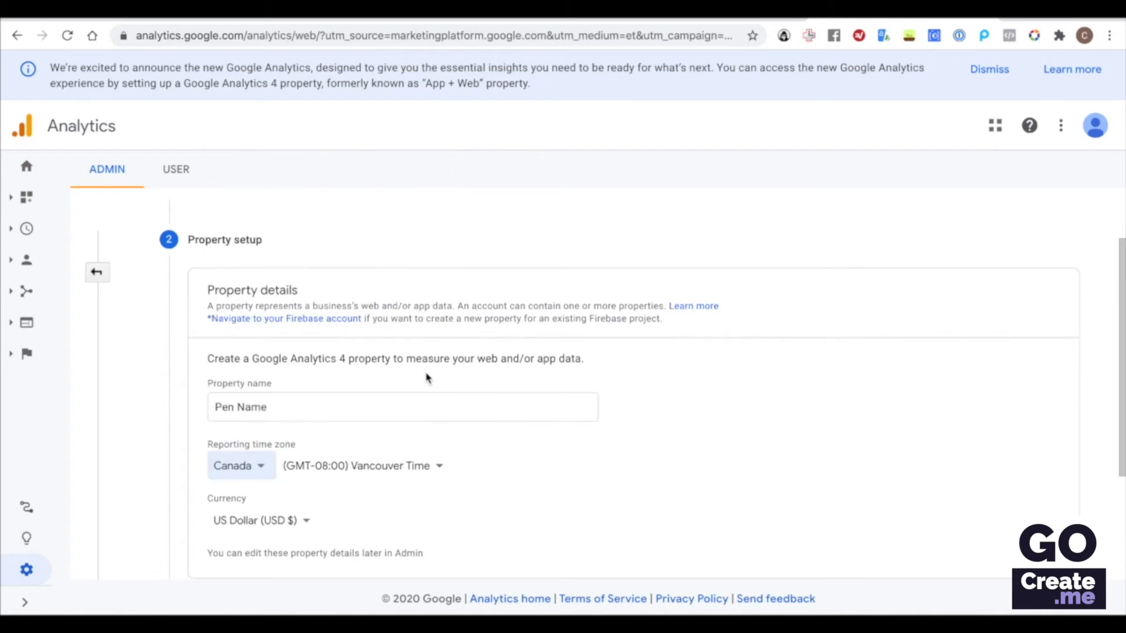
Step: Keep US Dollar (USD $) as the property's currency and continue to the business information
{"action": "scroll", "coordinate": [368, 391], "scroll_direction": "down", "scroll_amount": 3}
{"action": "left_click", "coordinate": [292, 379]}
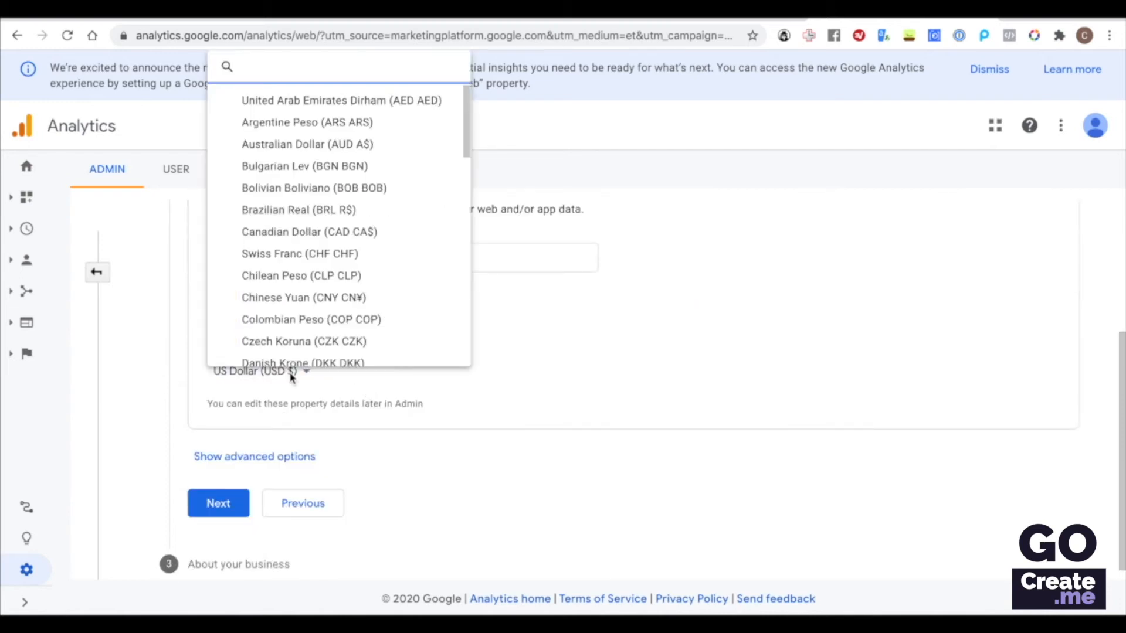
{"action": "left_click", "coordinate": [556, 361]}
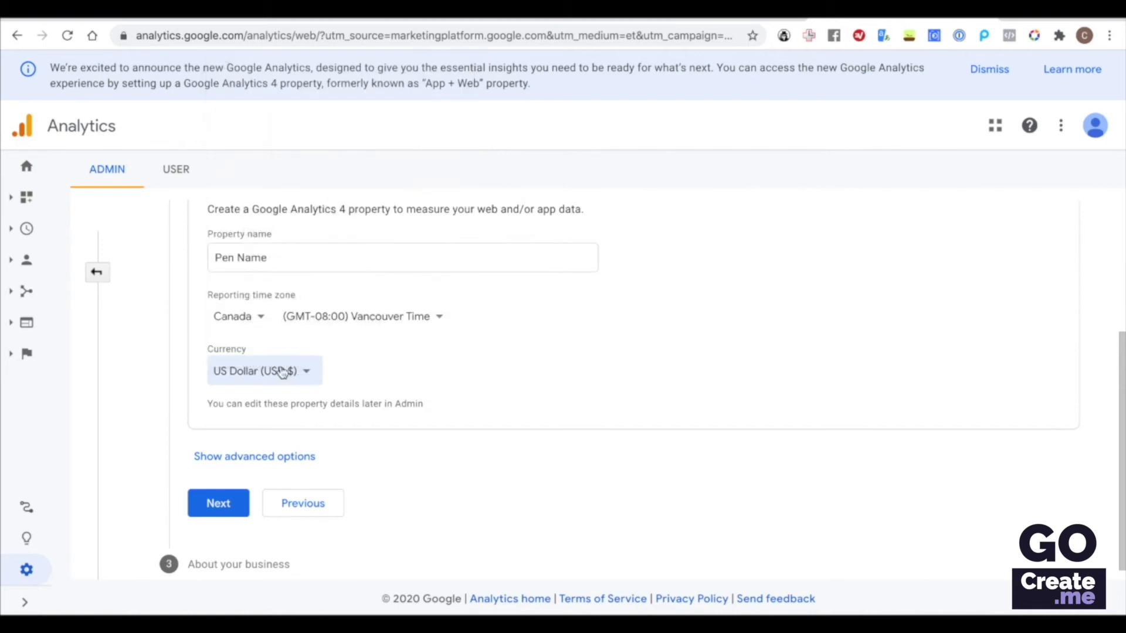
{"action": "scroll", "coordinate": [246, 481], "scroll_direction": "down", "scroll_amount": 1}
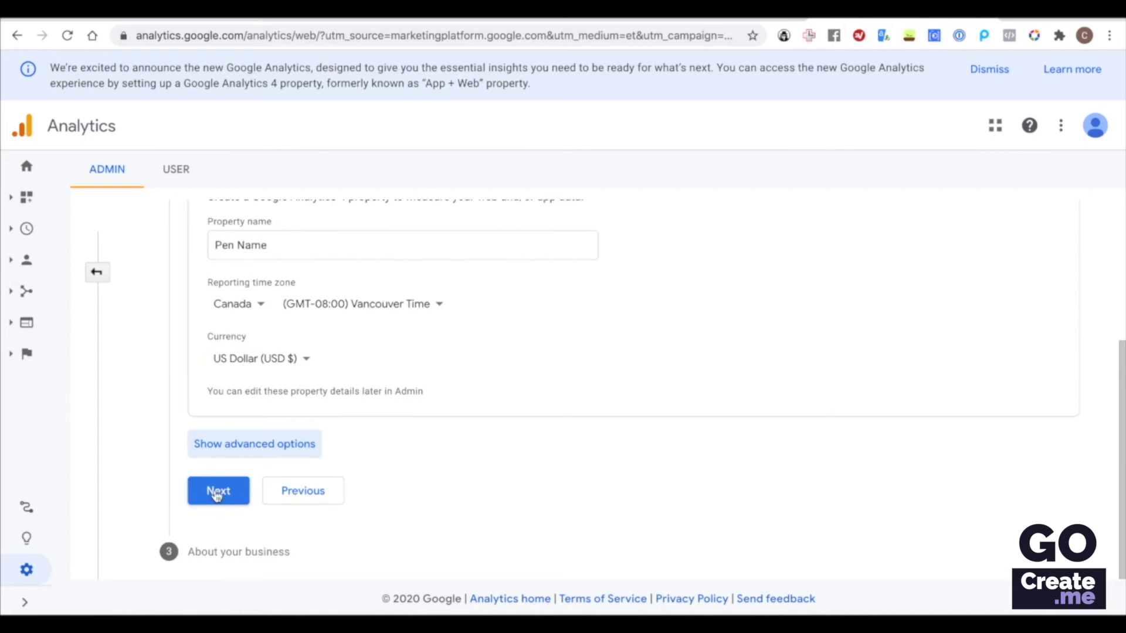
{"action": "left_click", "coordinate": [217, 491]}
Step: Set the industry category to Books & Literature and the business size to Small, 1 to 10 employees
{"action": "scroll", "coordinate": [241, 410], "scroll_direction": "down", "scroll_amount": 5}
{"action": "left_click", "coordinate": [266, 248]}
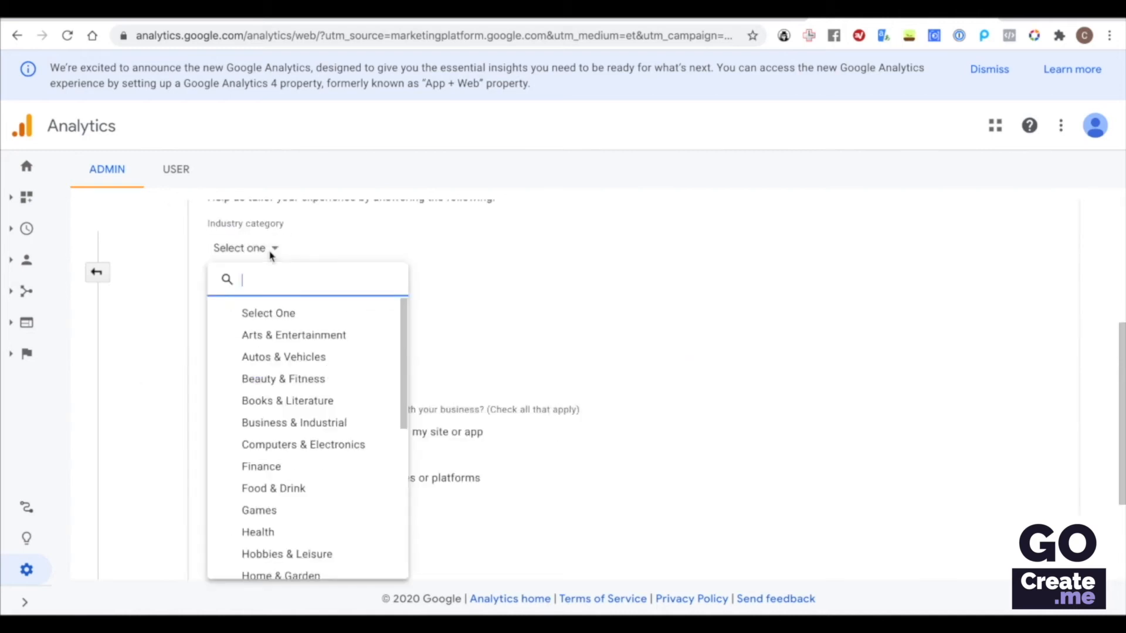
{"action": "left_click", "coordinate": [299, 404]}
{"action": "left_click", "coordinate": [214, 306]}
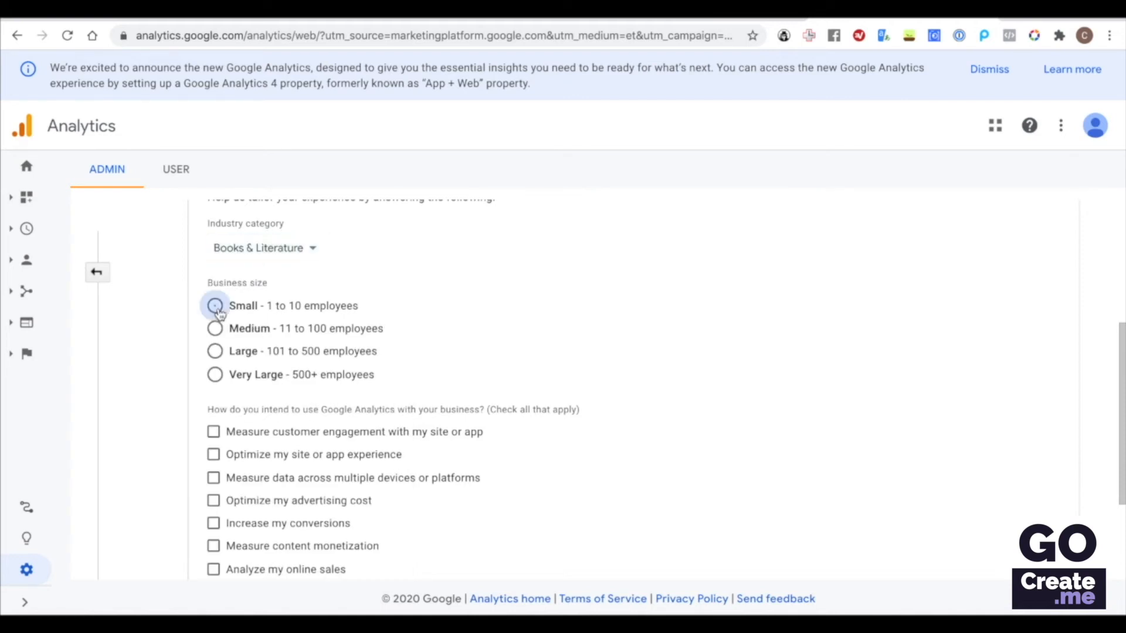
Step: Select customer engagement, site or app experience, data across multiple devices, advertising cost and conversions as the intended uses of Google Analytics
{"action": "scroll", "coordinate": [322, 297], "scroll_direction": "down", "scroll_amount": 3}
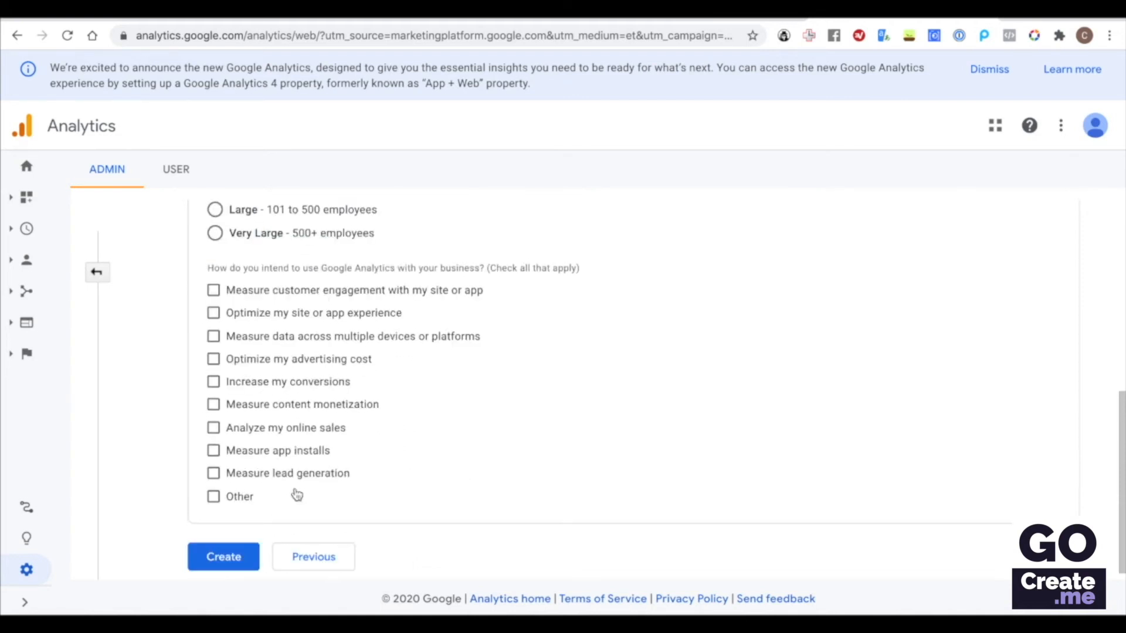
{"action": "left_click", "coordinate": [214, 292]}
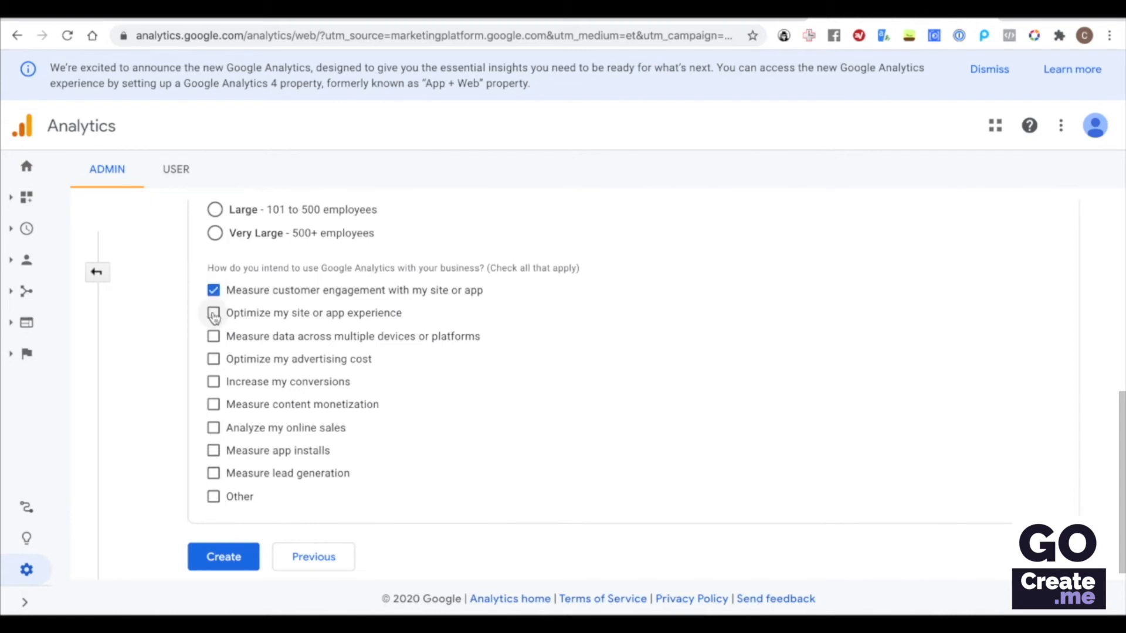
{"action": "left_click", "coordinate": [214, 315]}
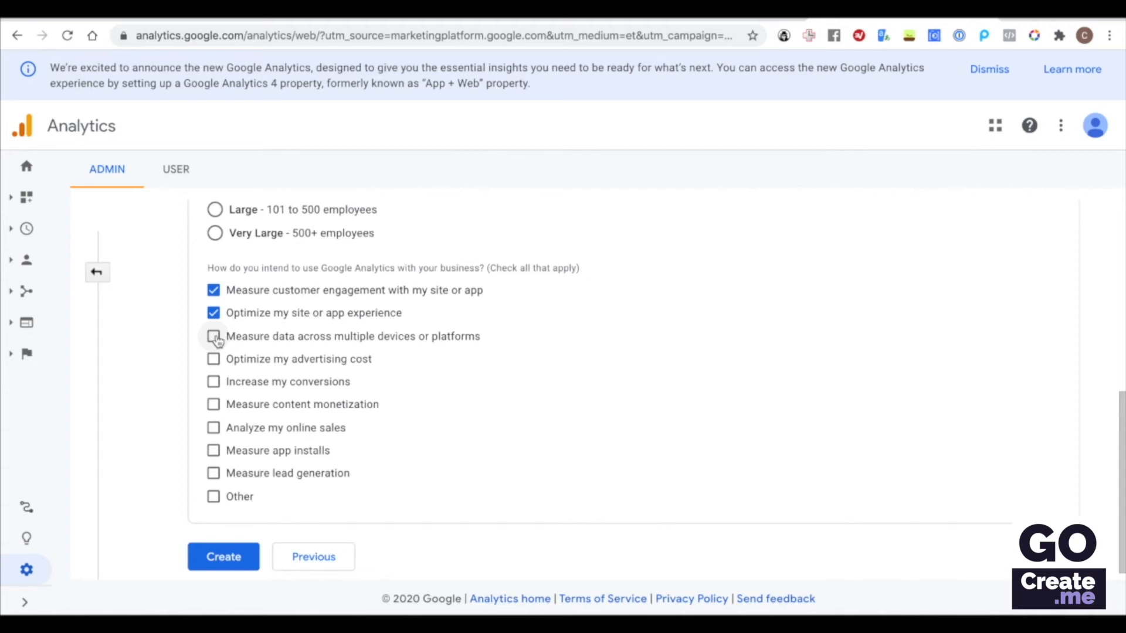
{"action": "left_click", "coordinate": [216, 338]}
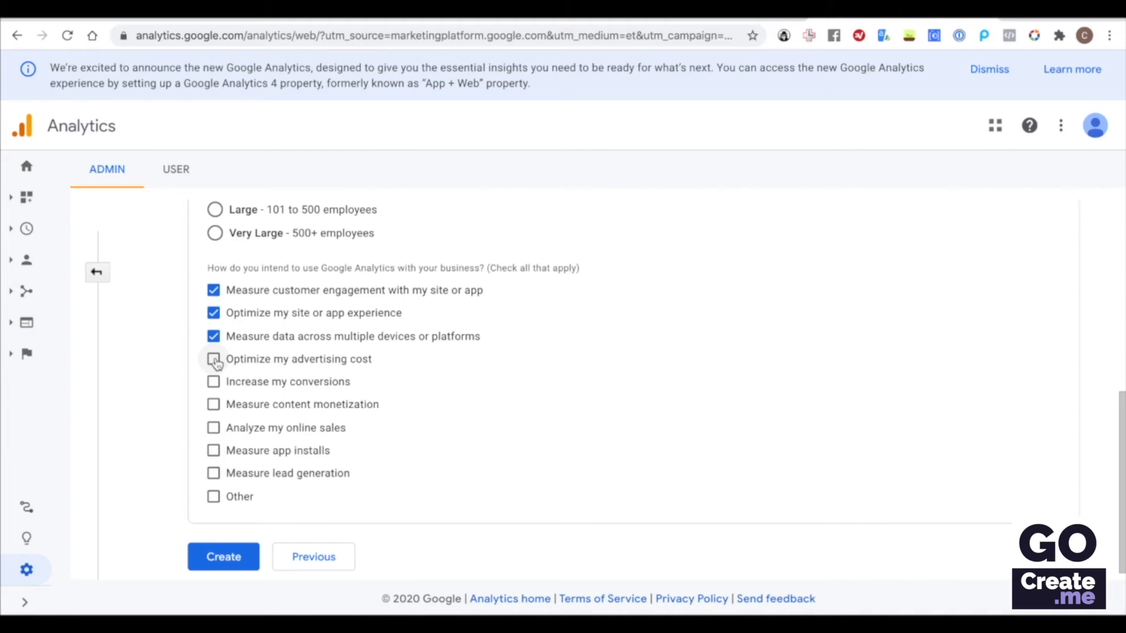
{"action": "left_click", "coordinate": [215, 362]}
{"action": "left_click", "coordinate": [216, 385]}
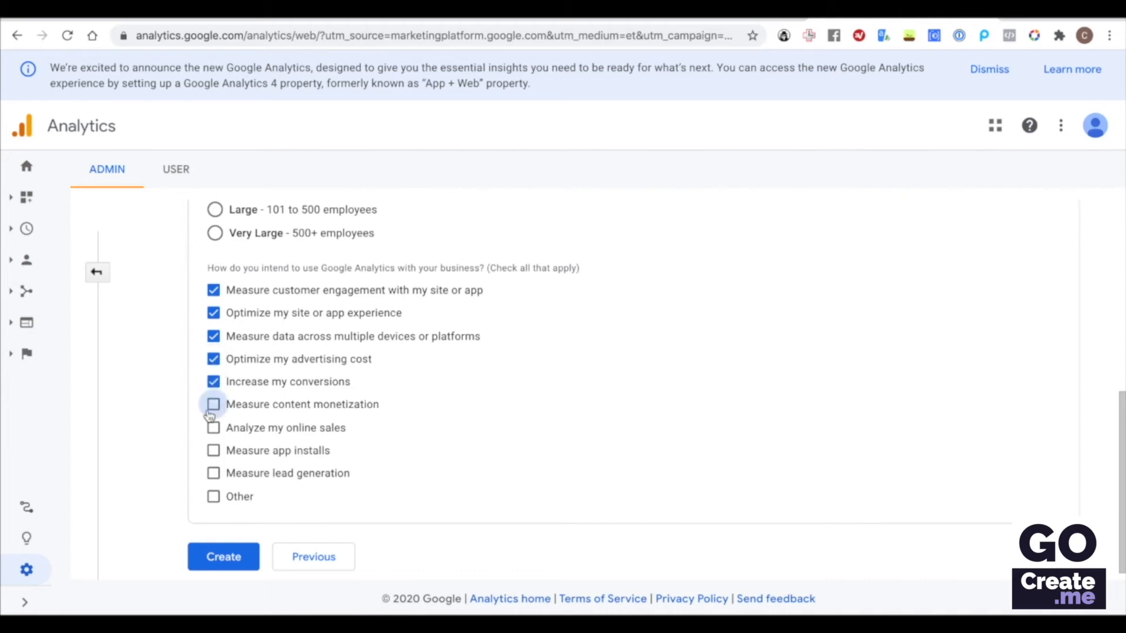
{"action": "left_click", "coordinate": [211, 408]}
{"action": "left_click", "coordinate": [214, 431]}
{"action": "left_click", "coordinate": [214, 453]}
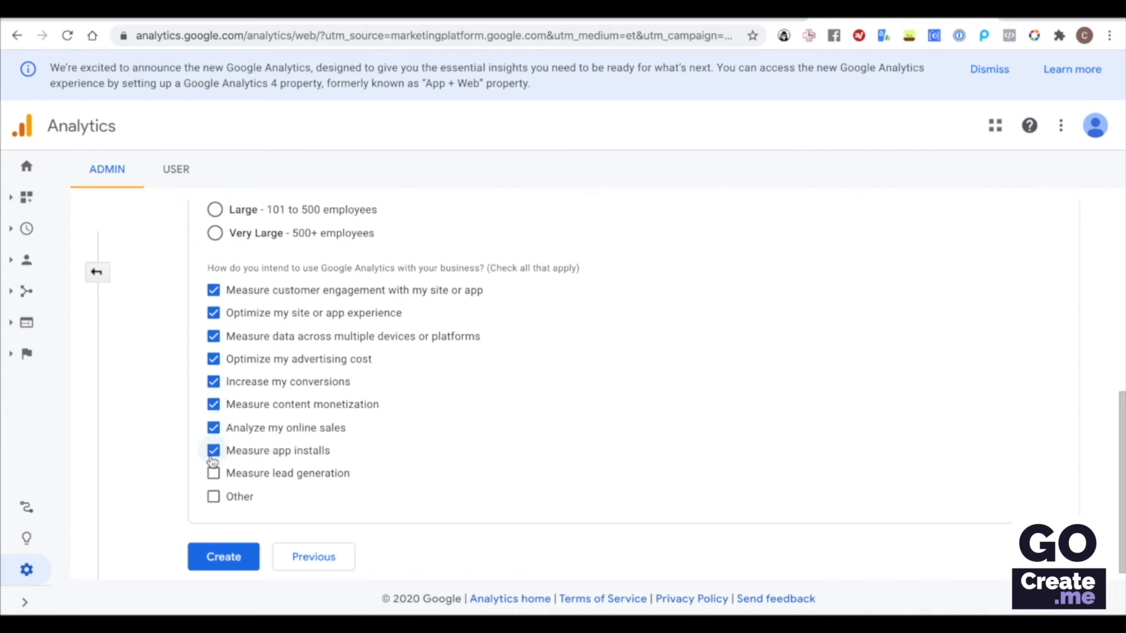
{"action": "left_click", "coordinate": [216, 456]}
{"action": "left_click", "coordinate": [219, 432]}
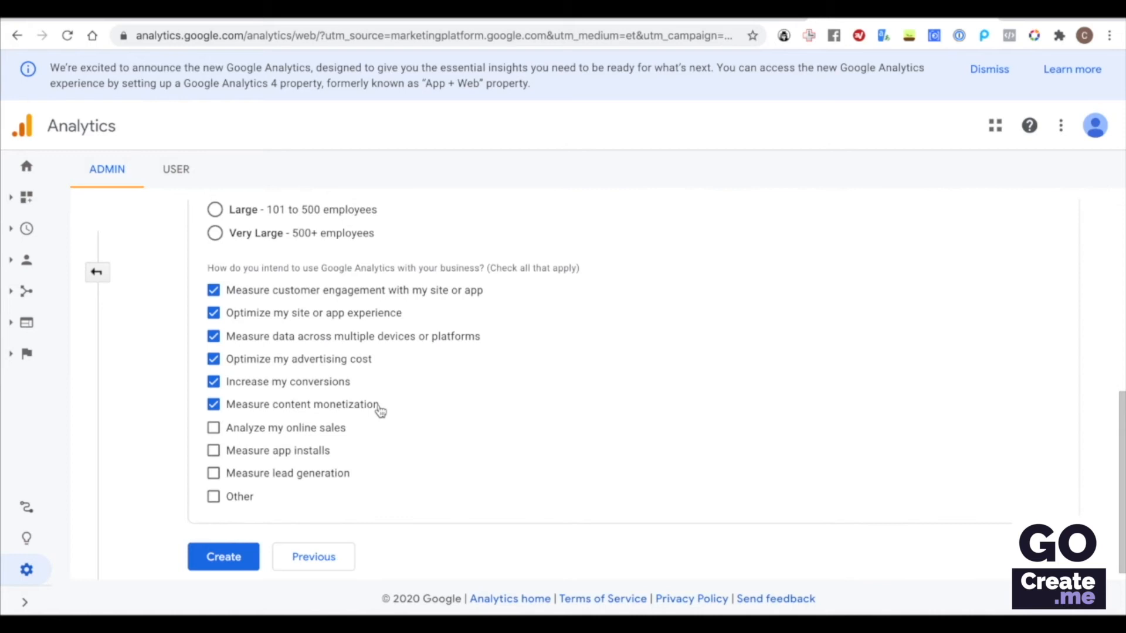
{"action": "left_click", "coordinate": [214, 404]}
Step: Submit the new account for creation and set the Terms of Service country to Canada
{"action": "left_click", "coordinate": [225, 561]}
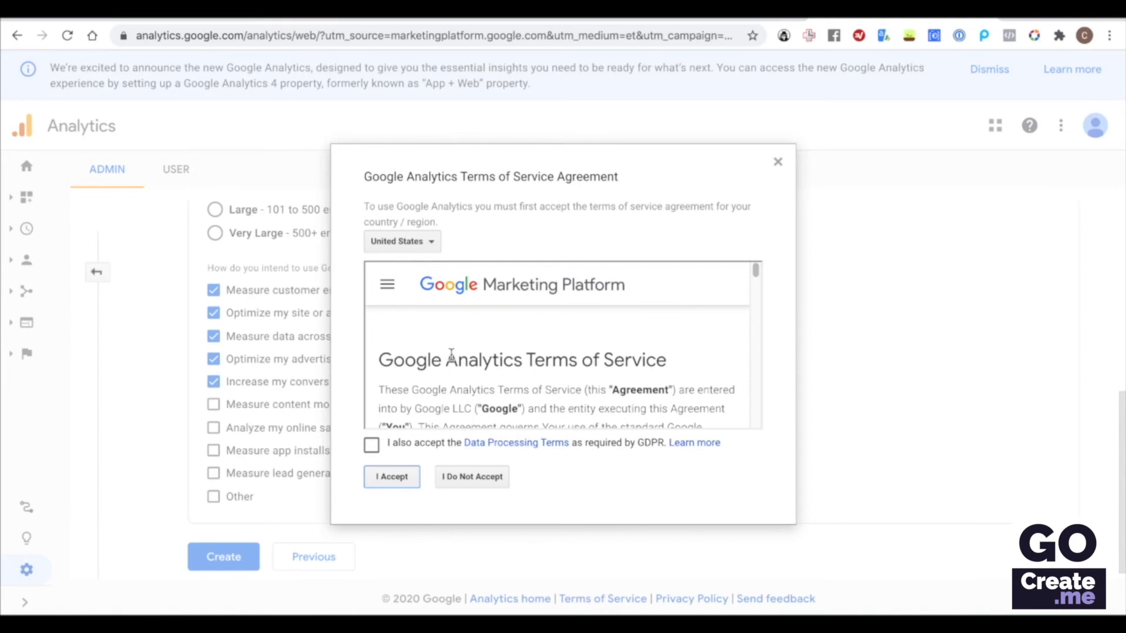
{"action": "left_click", "coordinate": [434, 243]}
{"action": "type", "text": "canada"}
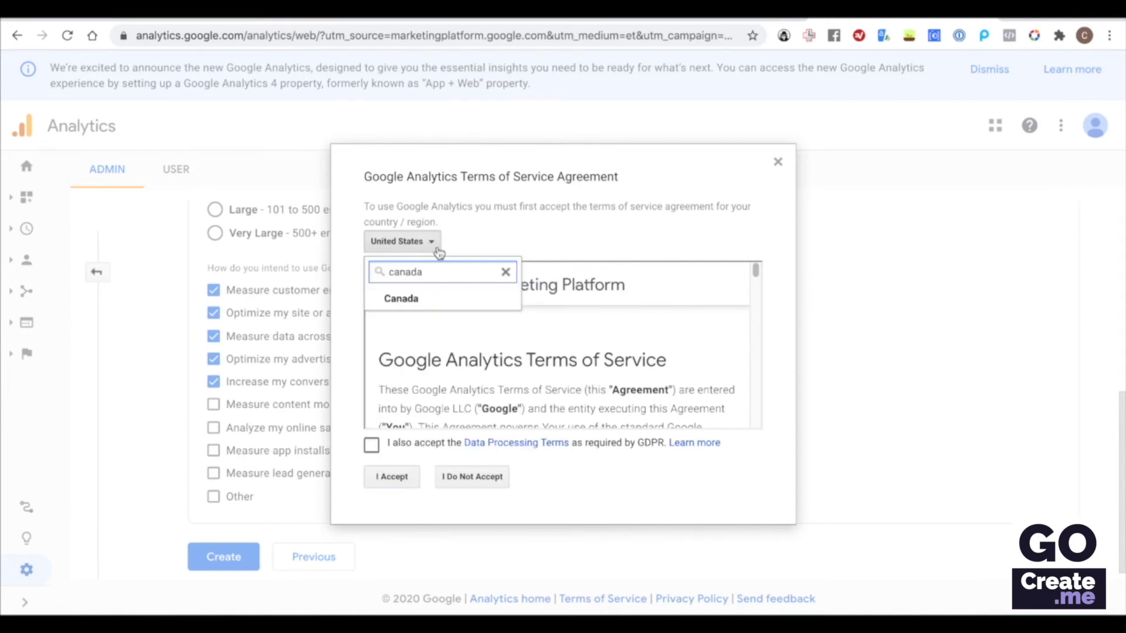
{"action": "left_click", "coordinate": [430, 299]}
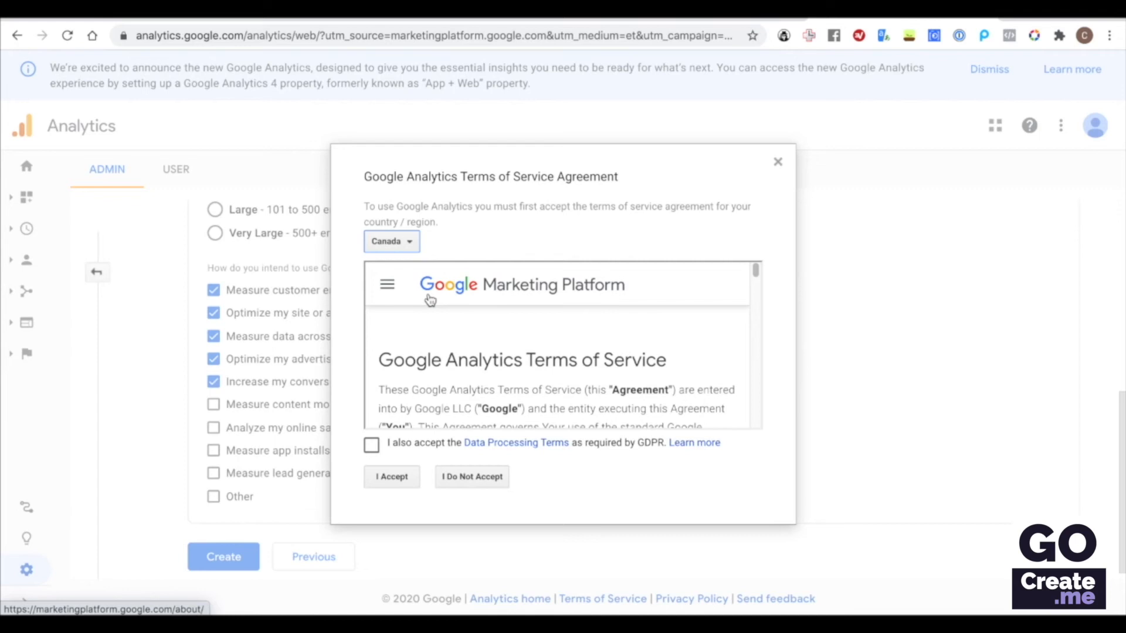
Step: Read through the Terms of Service, agree to the GDPR Data Processing Terms as well, and accept the agreement
{"action": "scroll", "coordinate": [586, 309], "scroll_direction": "down", "scroll_amount": 1}
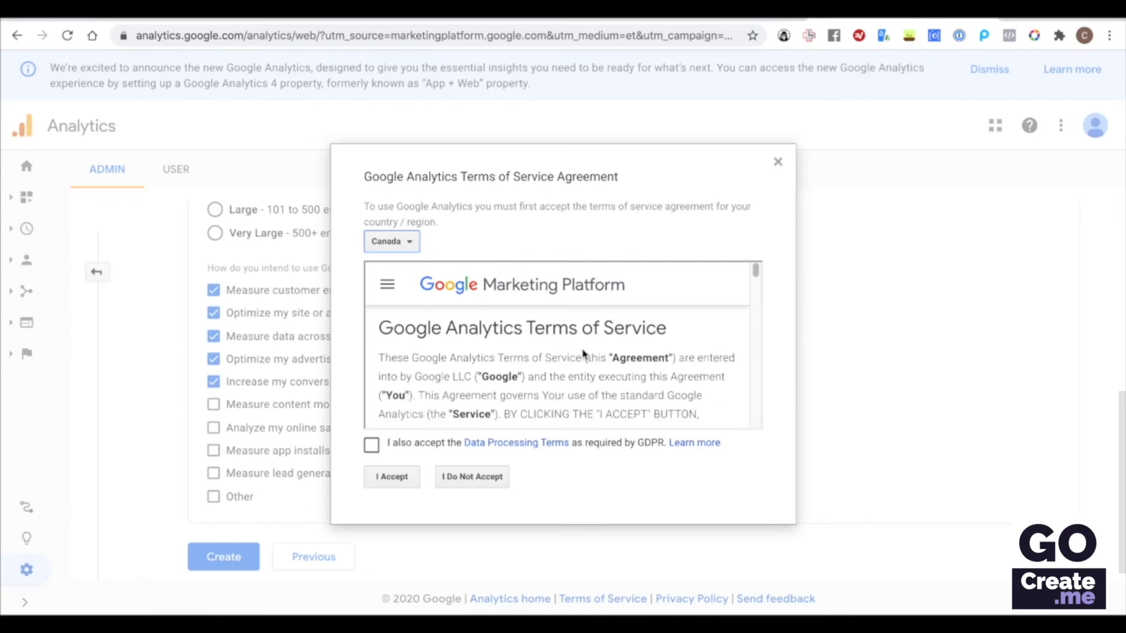
{"action": "scroll", "coordinate": [585, 349], "scroll_direction": "down", "scroll_amount": 5}
{"action": "scroll", "coordinate": [586, 343], "scroll_direction": "down", "scroll_amount": 10}
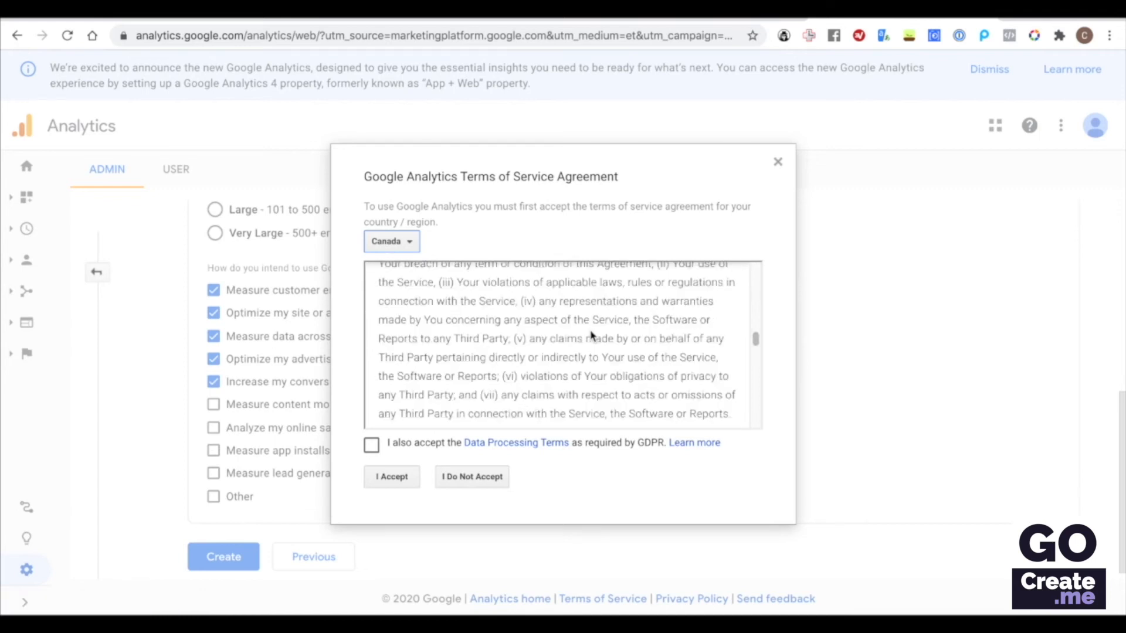
{"action": "scroll", "coordinate": [593, 338], "scroll_direction": "down", "scroll_amount": 10}
{"action": "scroll", "coordinate": [593, 337], "scroll_direction": "down", "scroll_amount": 3}
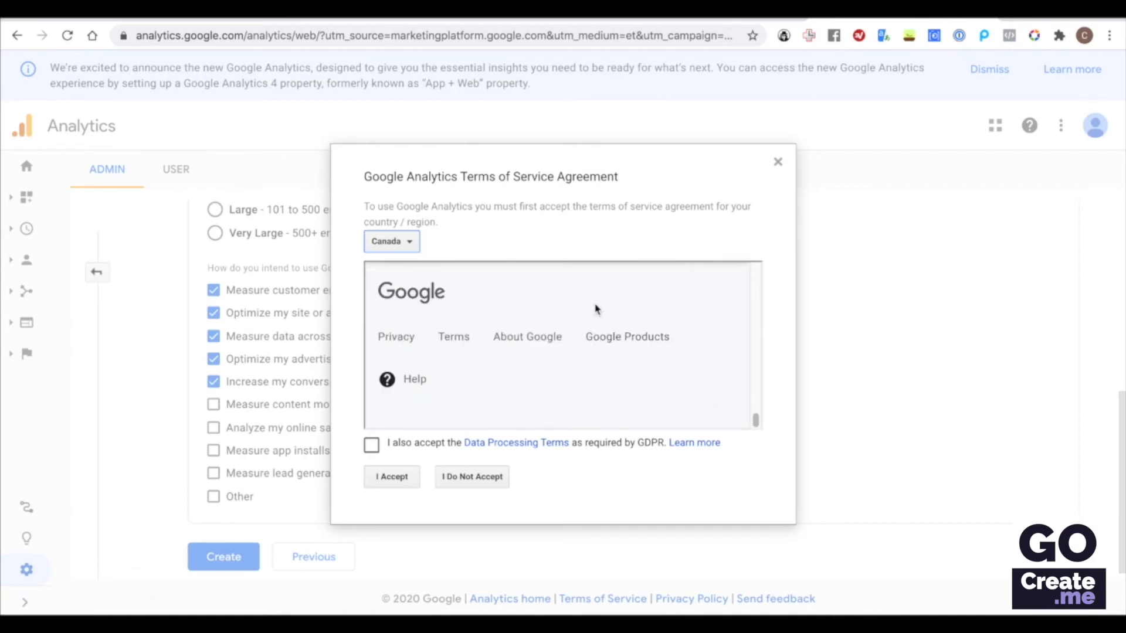
{"action": "left_click", "coordinate": [373, 447]}
{"action": "scroll", "coordinate": [612, 368], "scroll_direction": "up", "scroll_amount": 3}
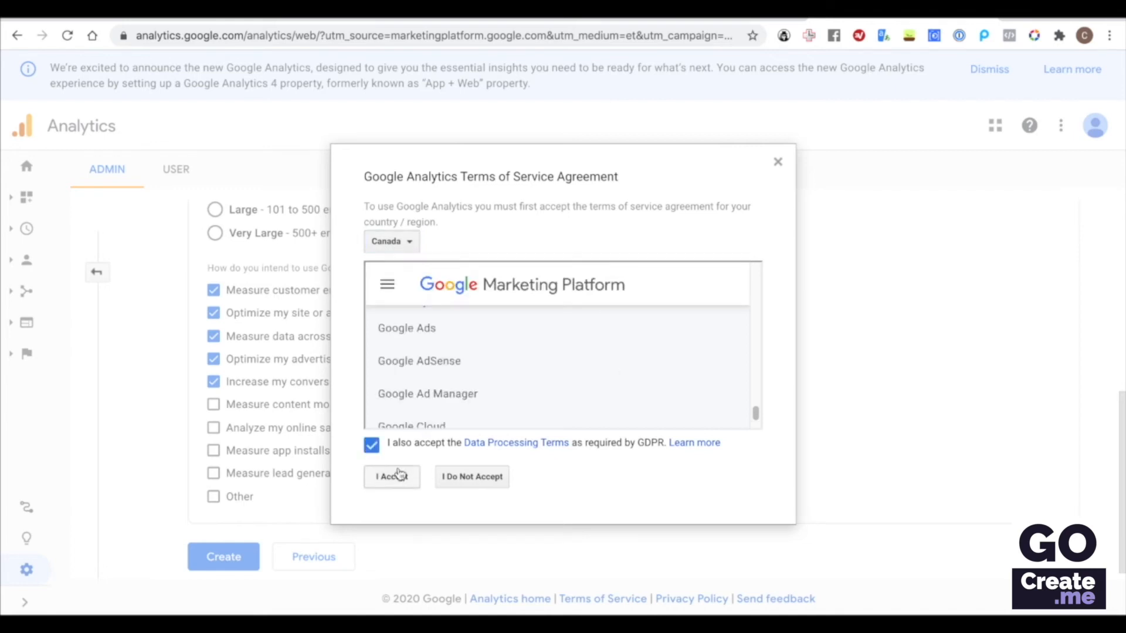
{"action": "left_click", "coordinate": [391, 478]}
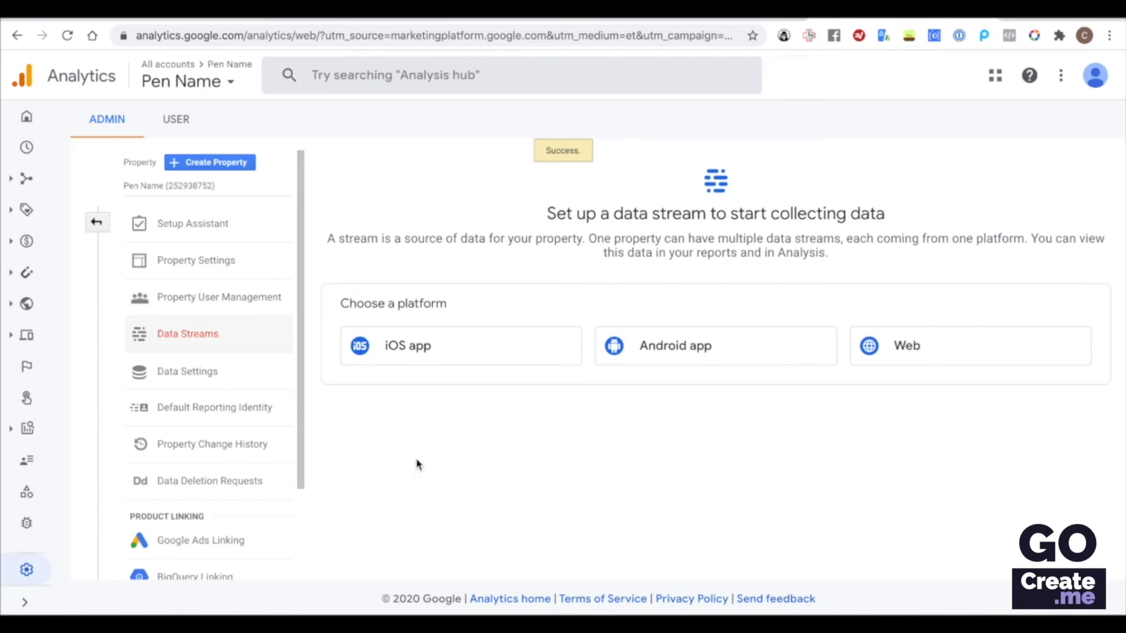
Step: Choose Web as the platform for the property's new data stream
{"action": "left_click", "coordinate": [918, 350]}
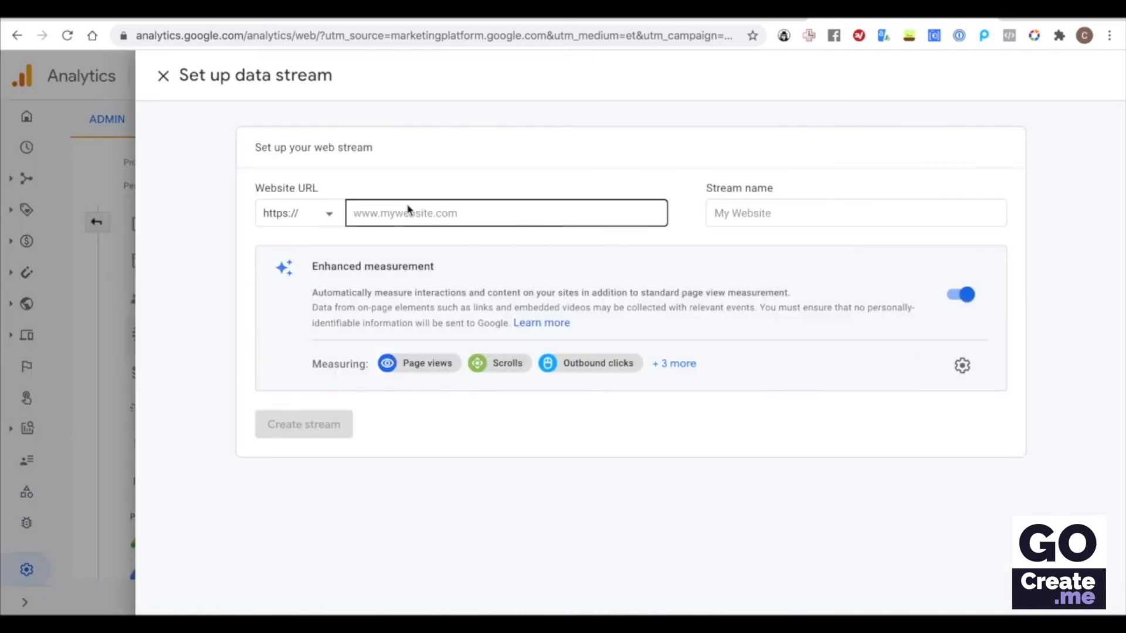
{"action": "left_click", "coordinate": [413, 213]}
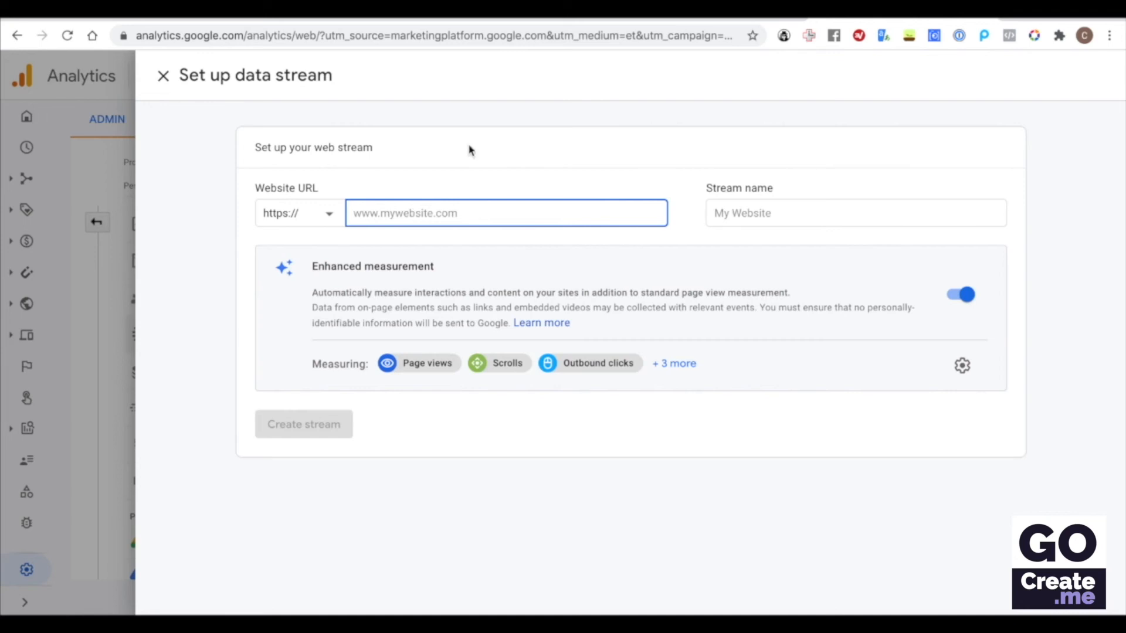
{"action": "left_click", "coordinate": [330, 215]}
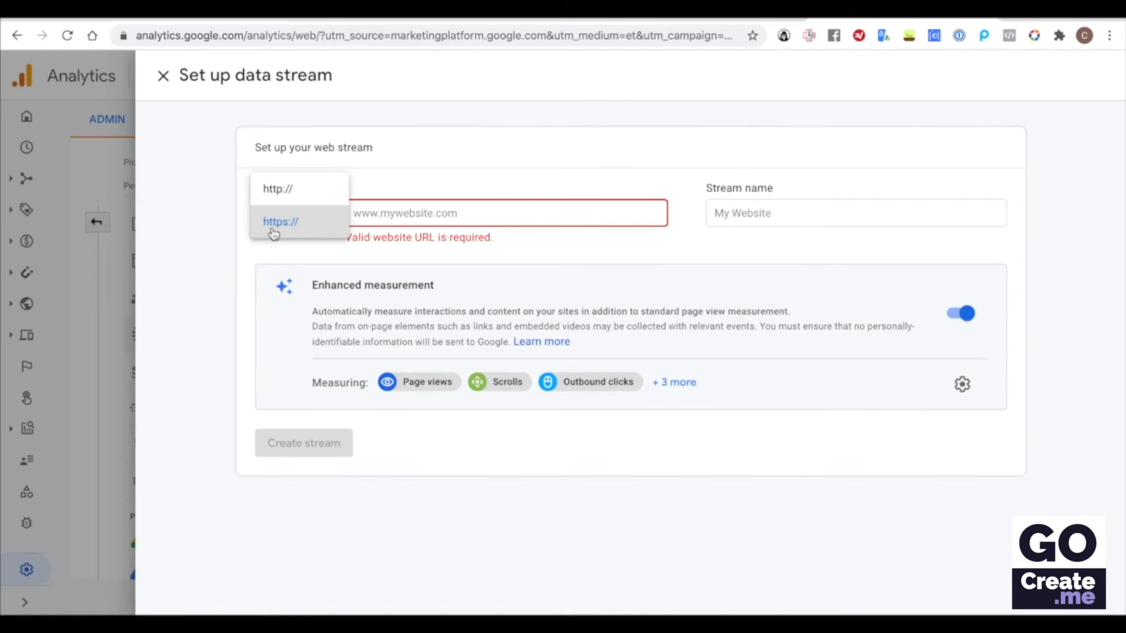
{"action": "left_click", "coordinate": [303, 195]}
{"action": "left_click", "coordinate": [312, 217]}
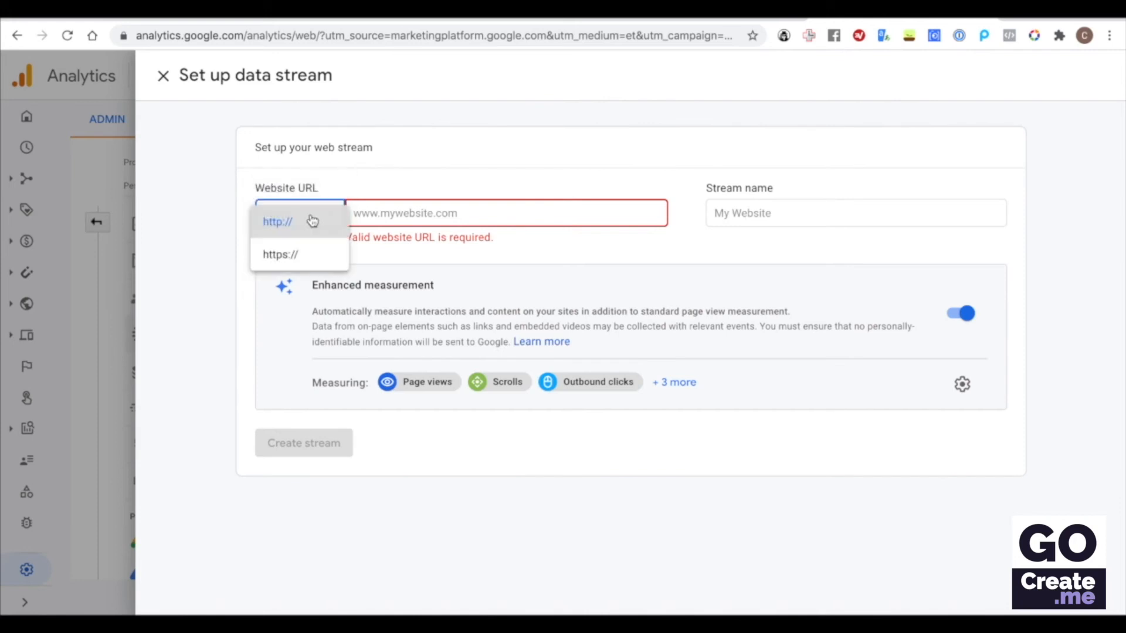
{"action": "left_click", "coordinate": [300, 254]}
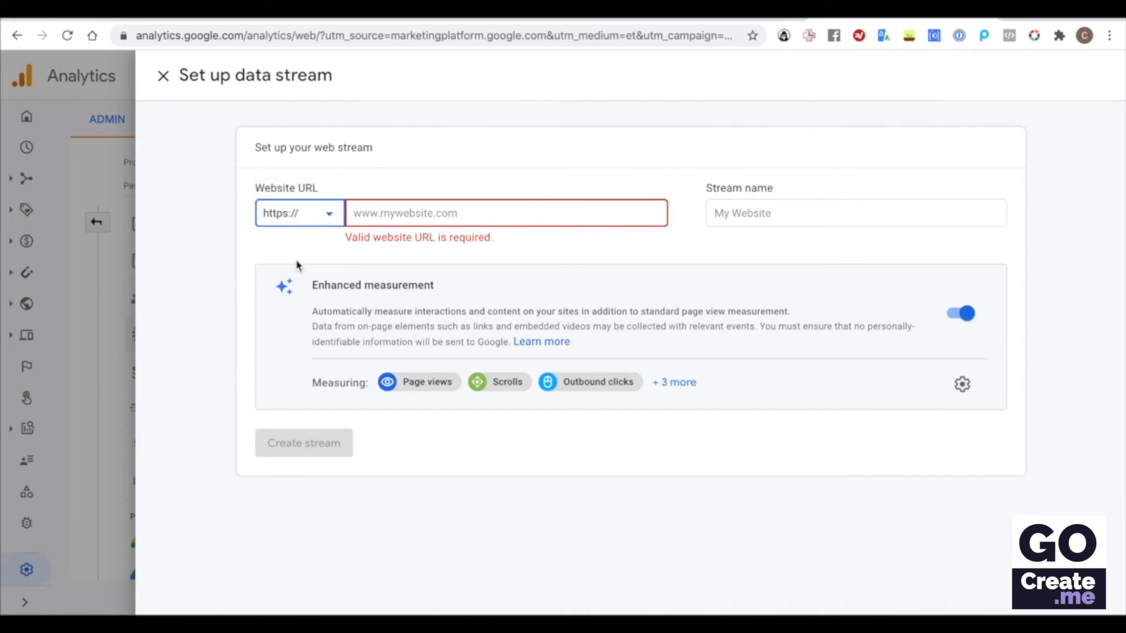
Step: Enter penname.com as the website URL and name the stream "Pen Name"
{"action": "left_click", "coordinate": [374, 208]}
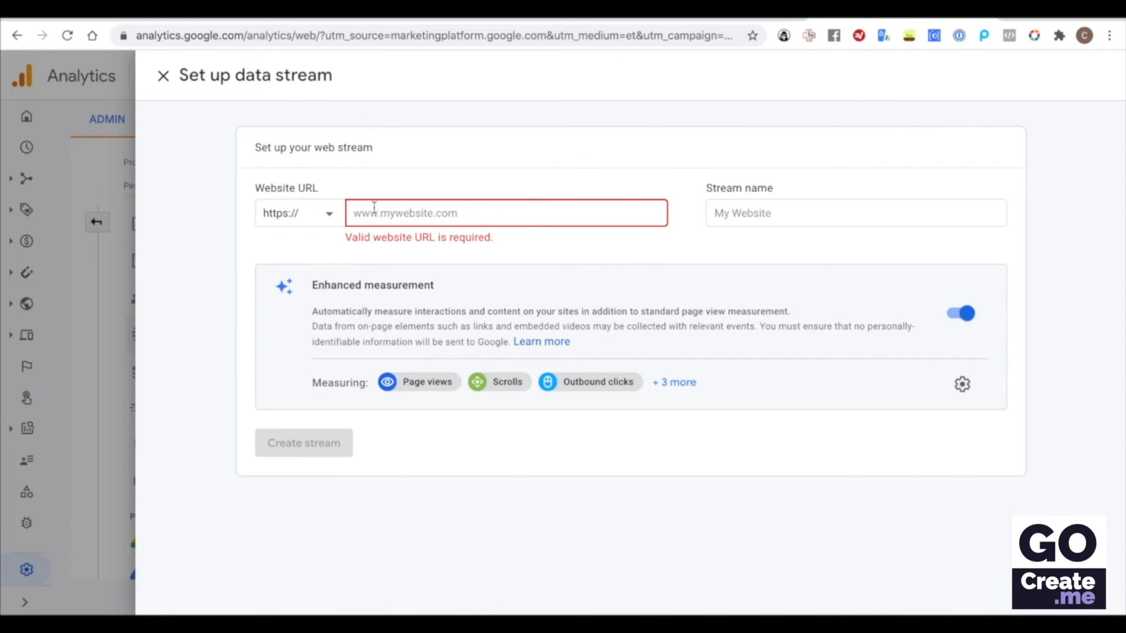
{"action": "type", "text": "penname.com"}
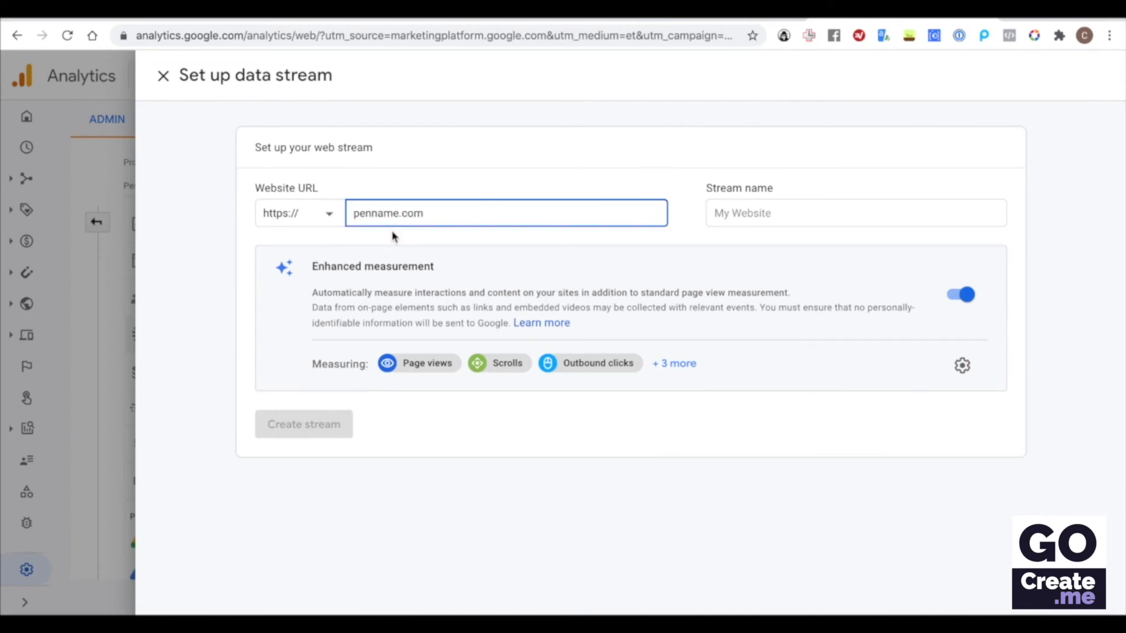
{"action": "left_click", "coordinate": [736, 206]}
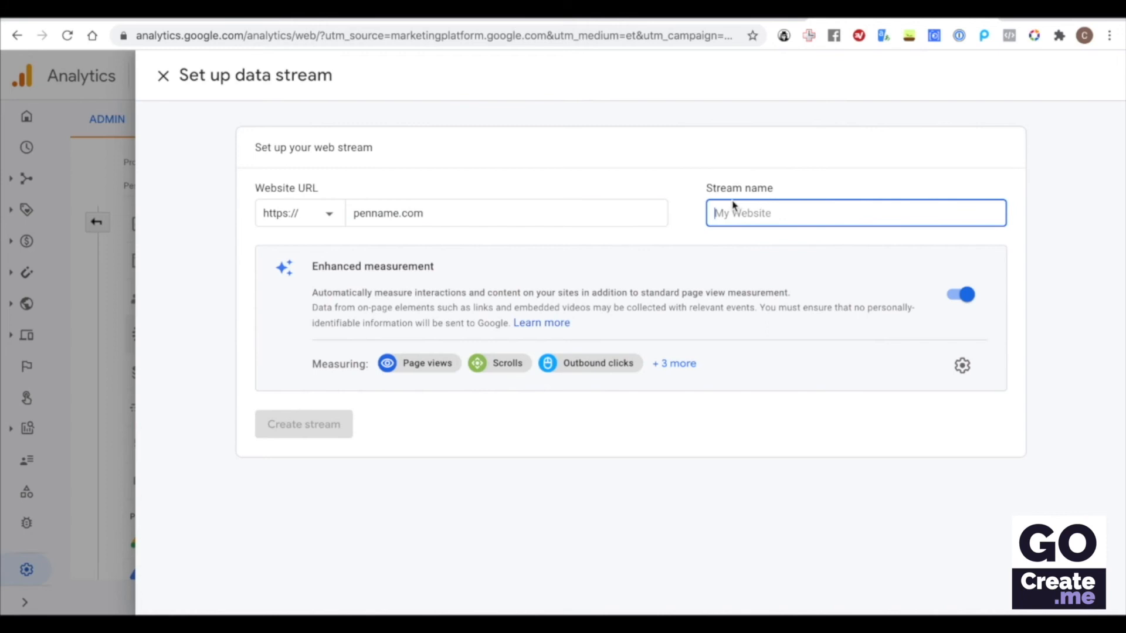
{"action": "type", "text": "Pen Nam"}
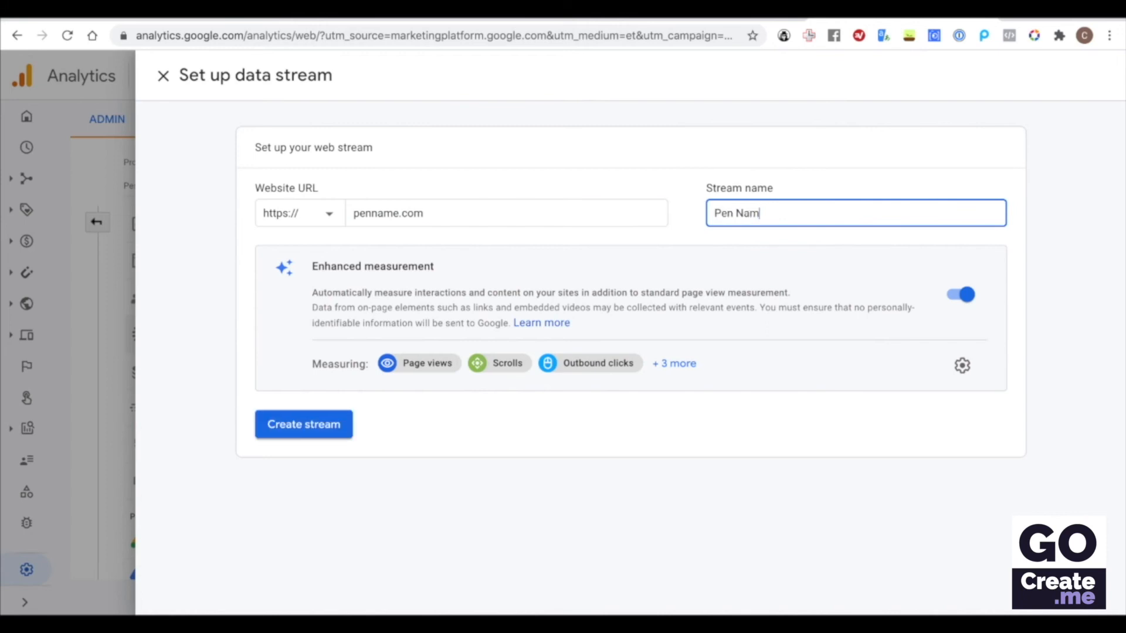
{"action": "type", "text": "e"}
Step: Review all enhanced measurement items and their settings, and create the web stream
{"action": "left_click", "coordinate": [692, 366]}
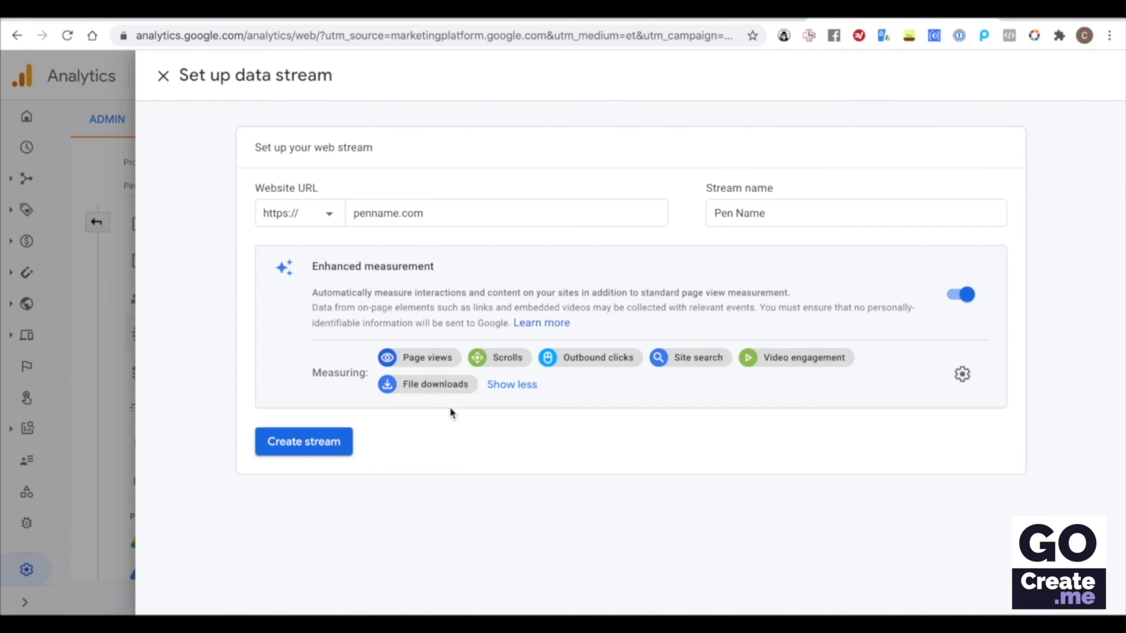
{"action": "left_click", "coordinate": [963, 374]}
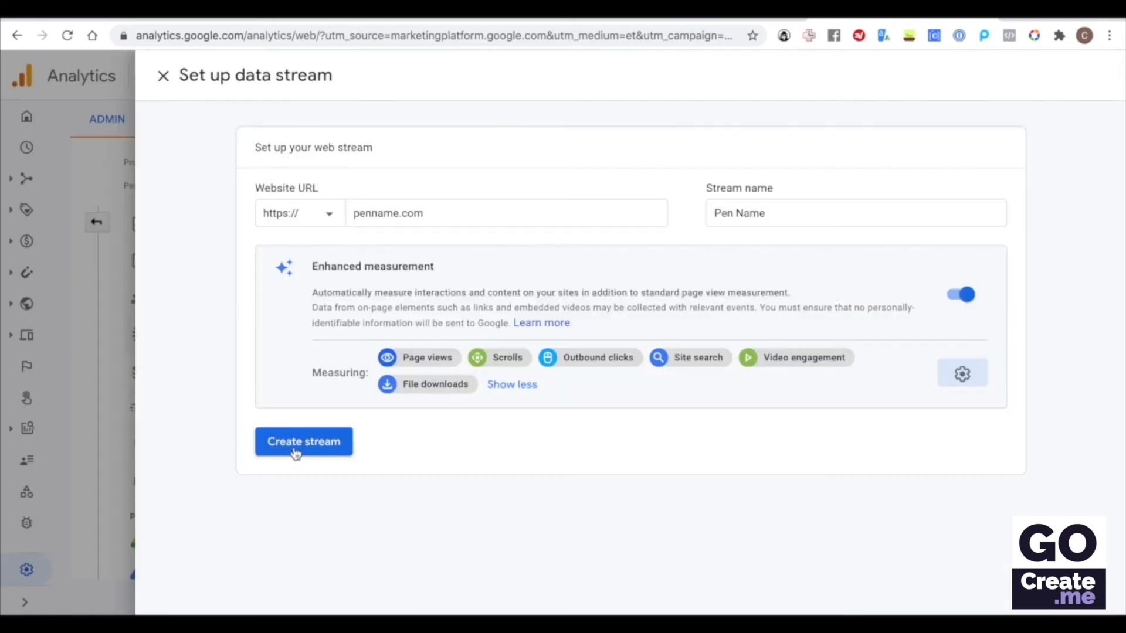
{"action": "left_click", "coordinate": [297, 446]}
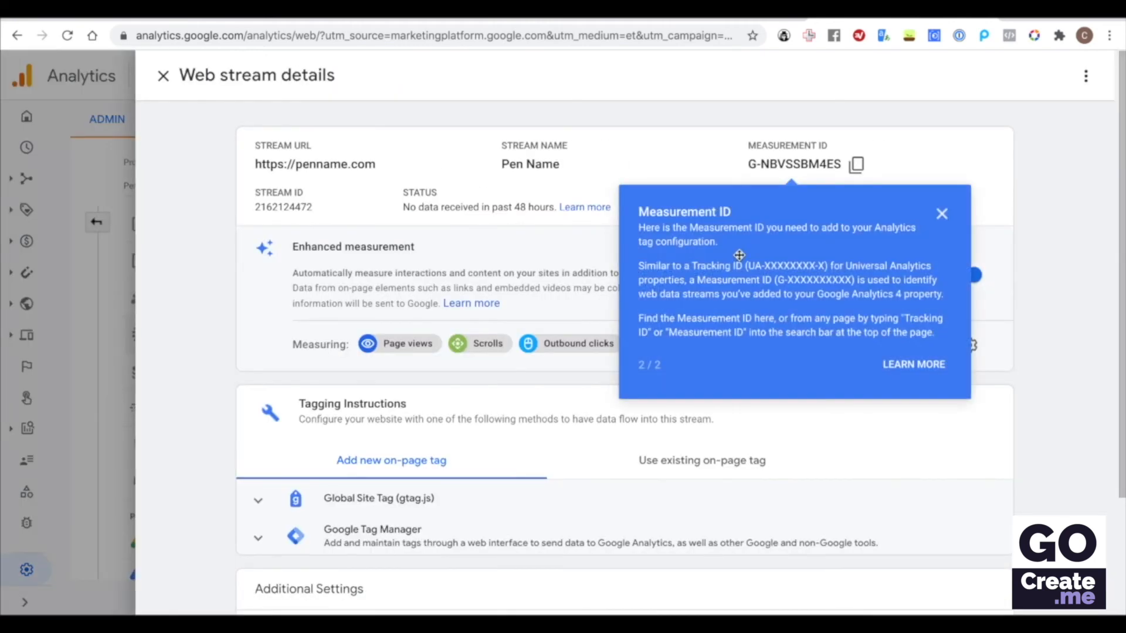
Step: Dismiss the Measurement ID tip and copy the Global Site Tag (gtag.js) code from the tagging instructions
{"action": "left_click", "coordinate": [940, 215]}
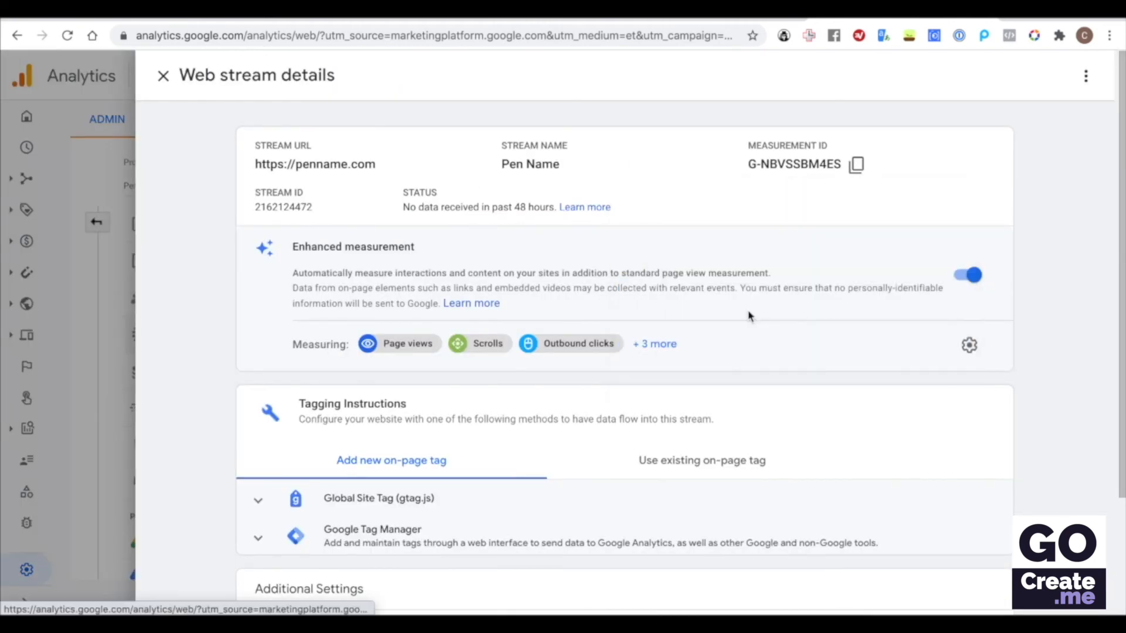
{"action": "scroll", "coordinate": [552, 379], "scroll_direction": "down", "scroll_amount": 1}
{"action": "scroll", "coordinate": [552, 378], "scroll_direction": "down", "scroll_amount": 1}
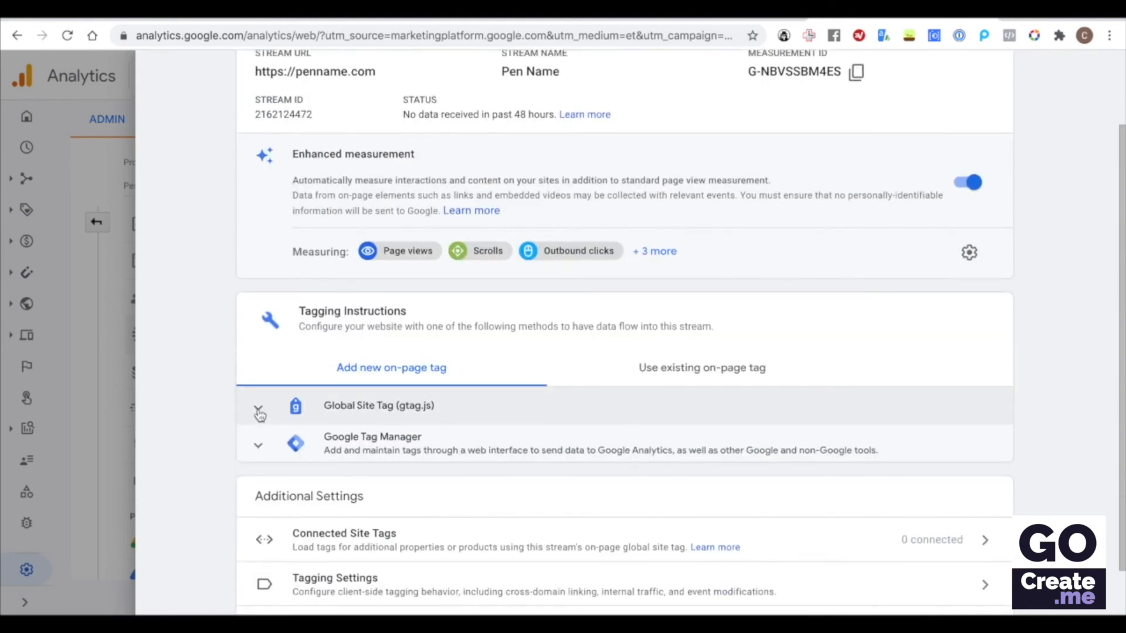
{"action": "left_click", "coordinate": [259, 410]}
{"action": "scroll", "coordinate": [935, 385], "scroll_direction": "down", "scroll_amount": 2}
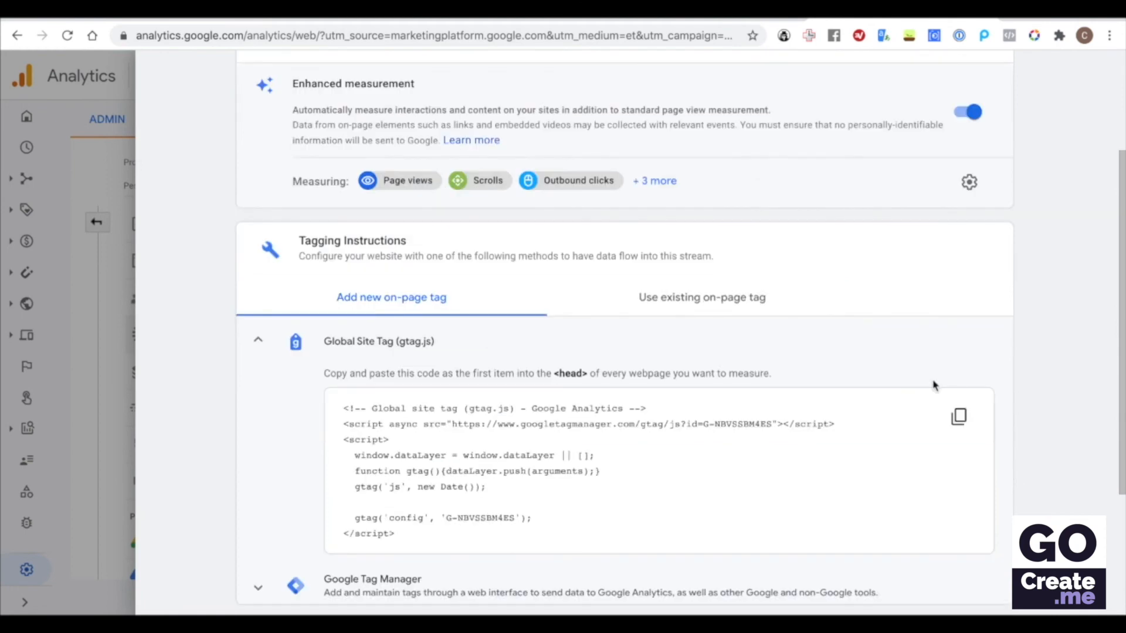
{"action": "left_click", "coordinate": [963, 419]}
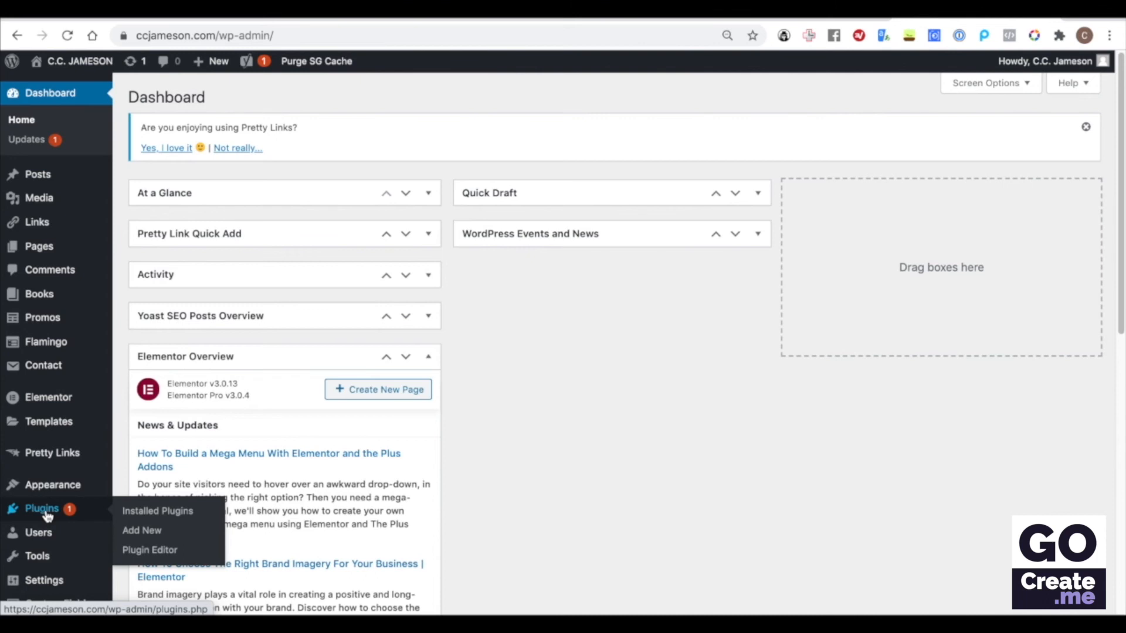
Step: In the WordPress admin, search for new plugins with "head footer post", and install and activate Head, Footer and Post Injections
{"action": "left_click", "coordinate": [47, 516]}
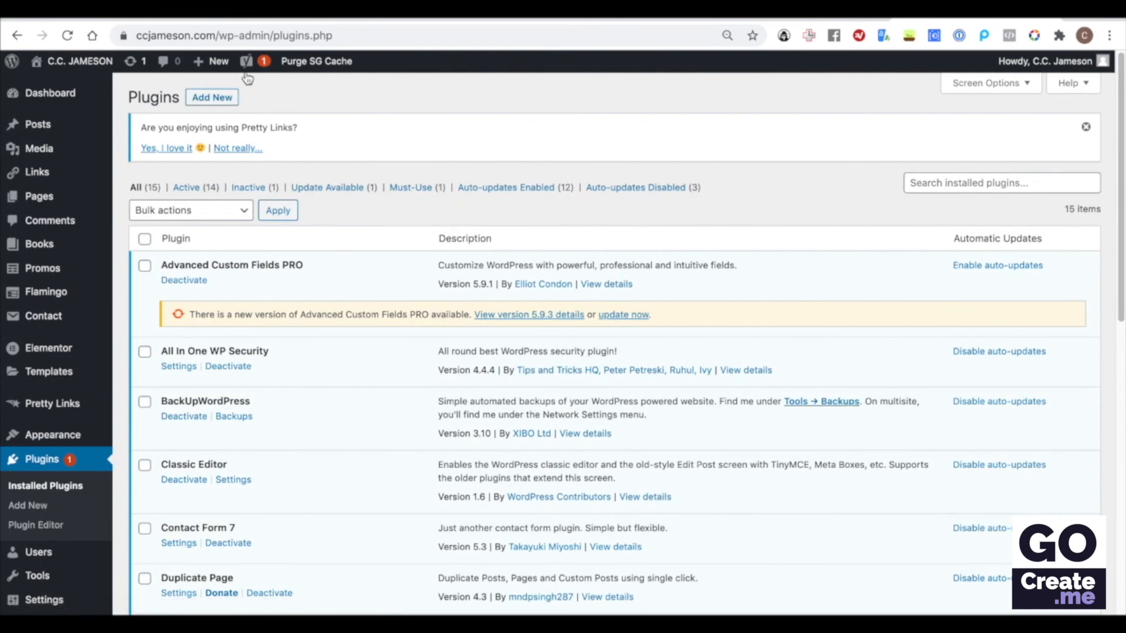
{"action": "left_click", "coordinate": [215, 103]}
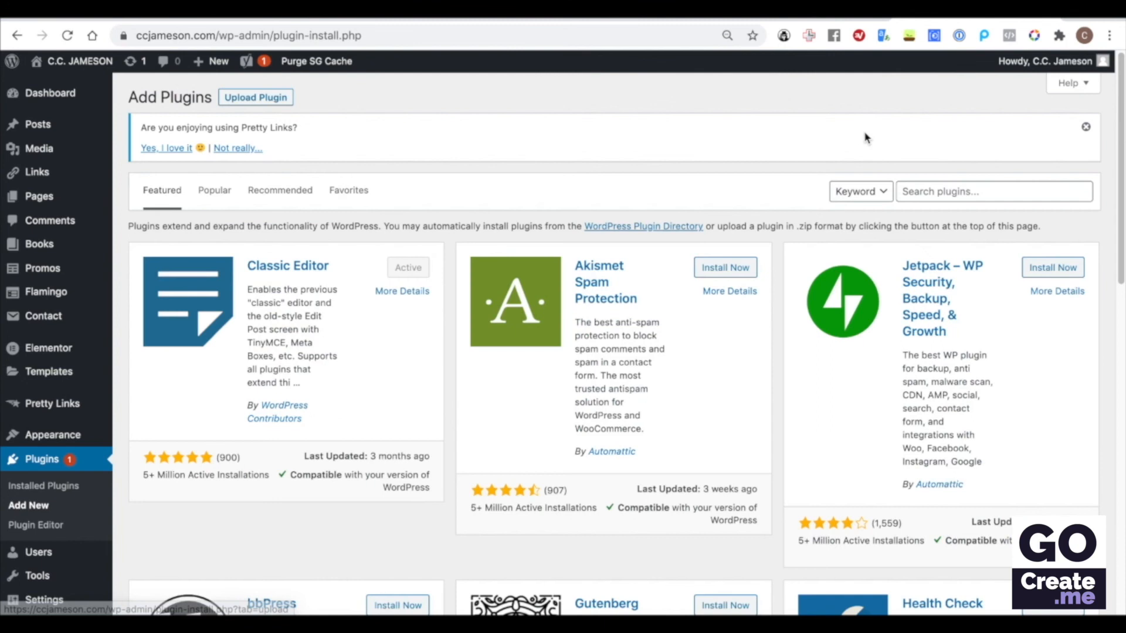
{"action": "left_click", "coordinate": [954, 193]}
{"action": "type", "text": "head"}
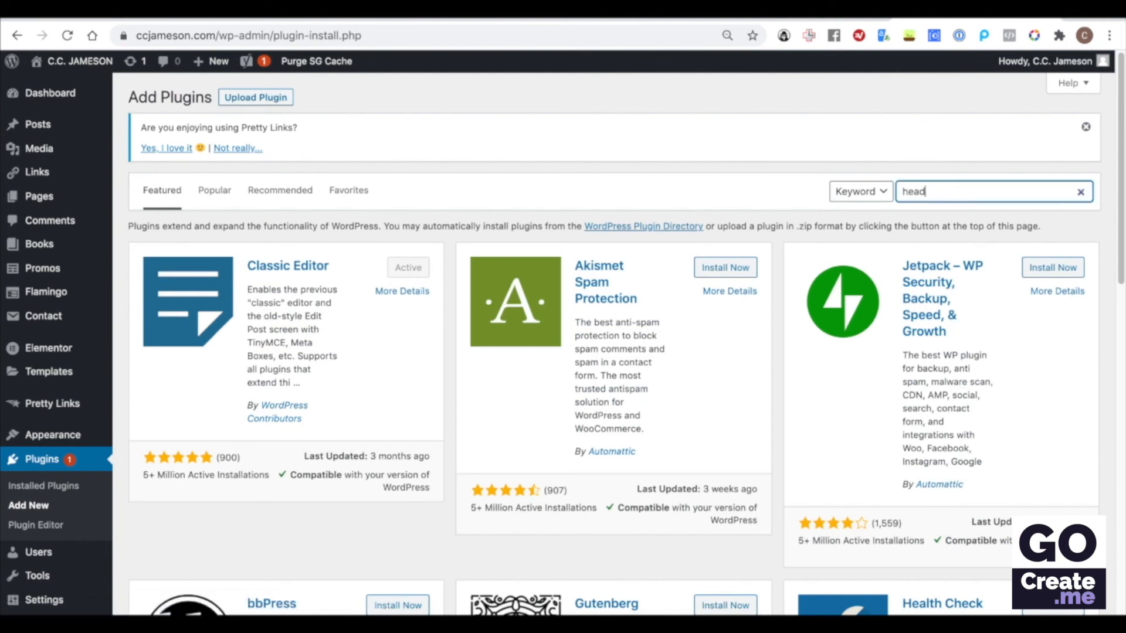
{"action": "type", "text": " footer post"}
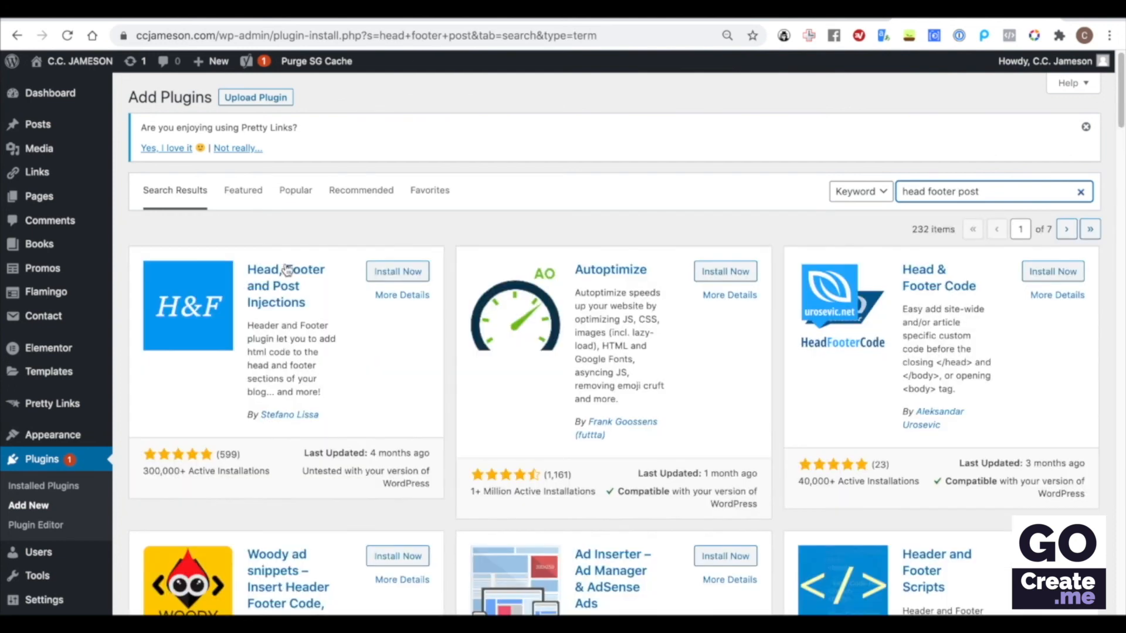
{"action": "left_click", "coordinate": [405, 272]}
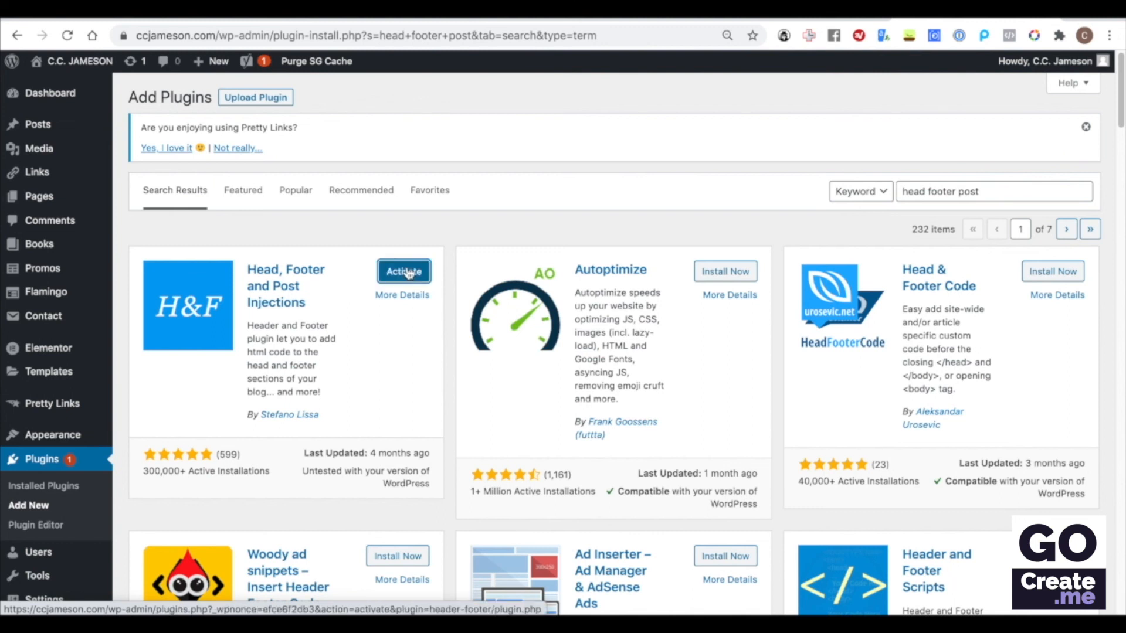
{"action": "left_click", "coordinate": [407, 272]}
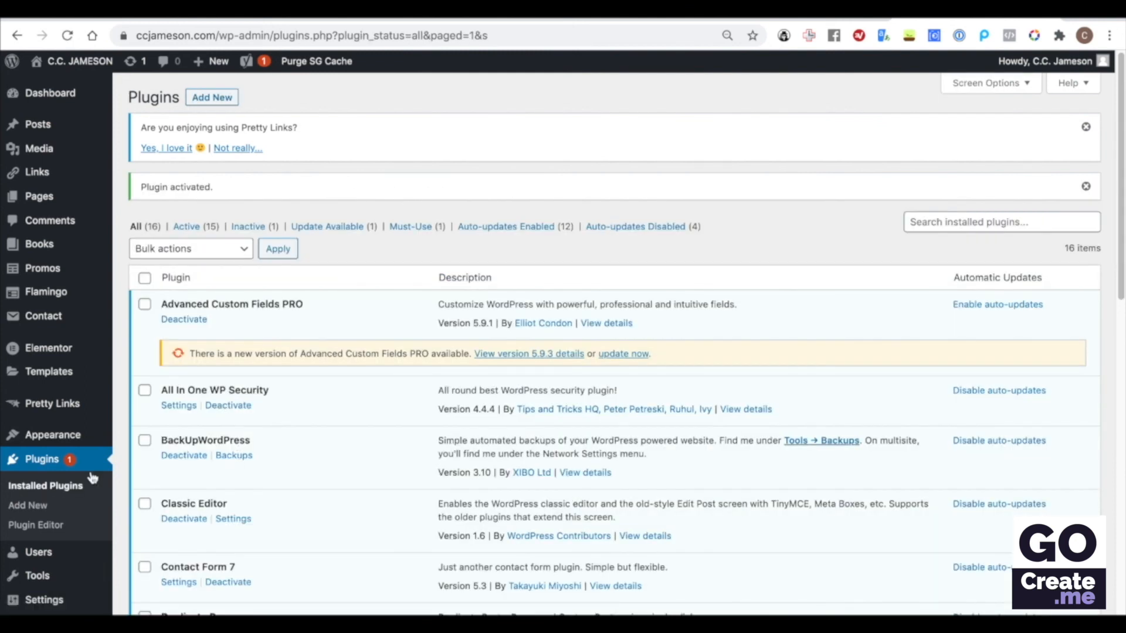
Step: Open the Header and Footer settings of the newly activated plugin
{"action": "scroll", "coordinate": [92, 478], "scroll_direction": "down", "scroll_amount": 1}
{"action": "scroll", "coordinate": [88, 473], "scroll_direction": "down", "scroll_amount": 2}
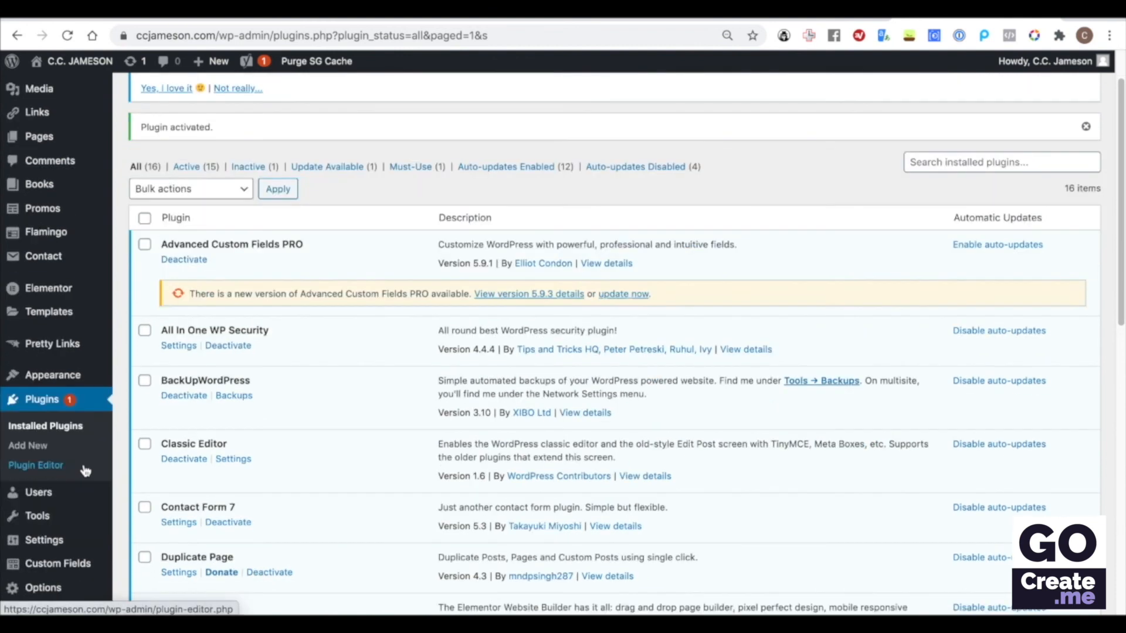
{"action": "scroll", "coordinate": [100, 446], "scroll_direction": "down", "scroll_amount": 4}
{"action": "mouse_move", "coordinate": [84, 435]}
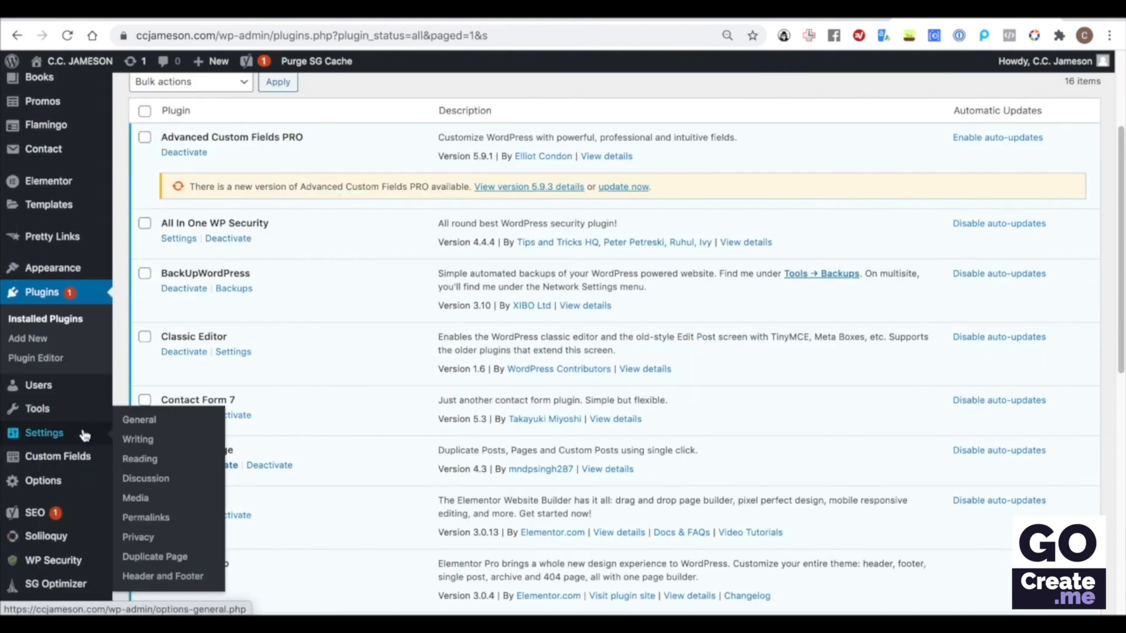
{"action": "left_click", "coordinate": [165, 577]}
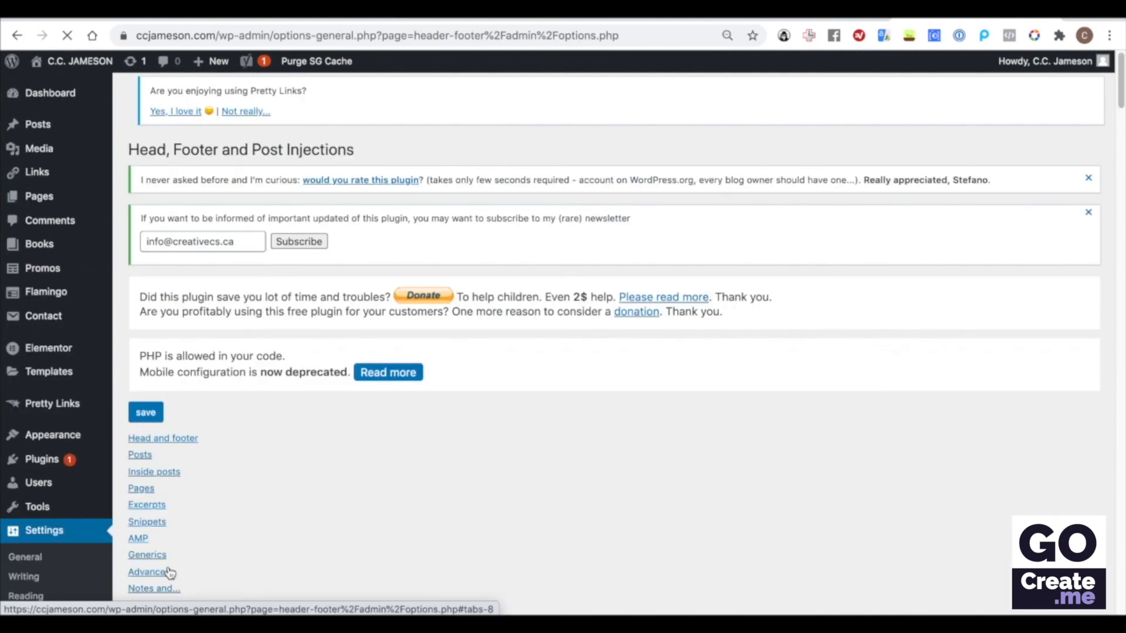
Step: Paste the copied Global Site Tag code into the <head> section injection for every page and save the plugin settings
{"action": "scroll", "coordinate": [590, 343], "scroll_direction": "down", "scroll_amount": 1}
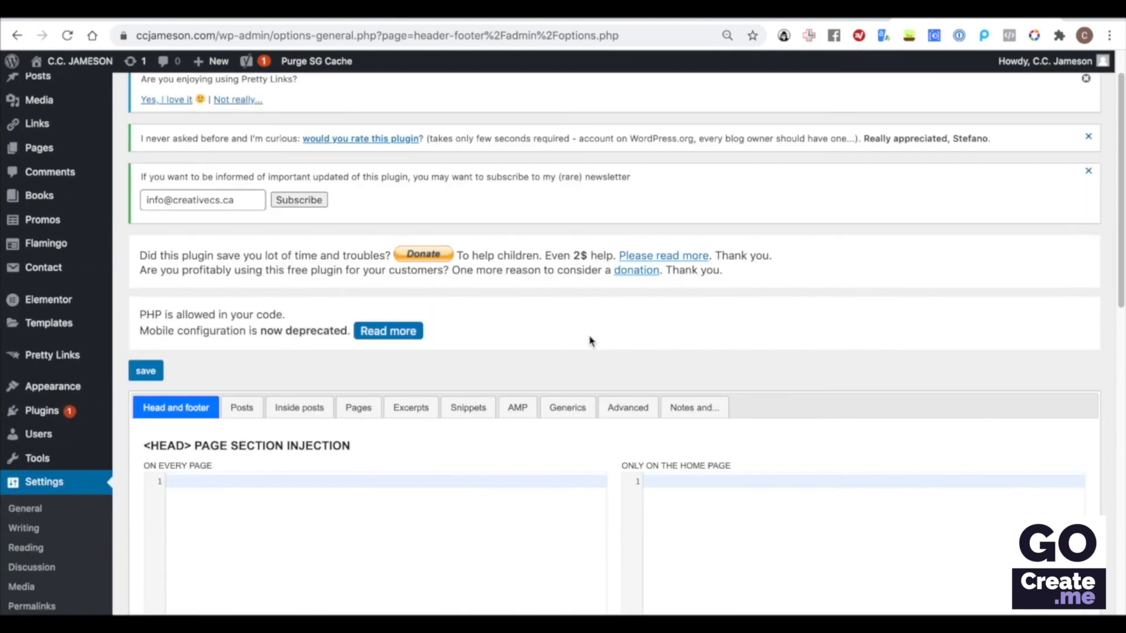
{"action": "scroll", "coordinate": [590, 342], "scroll_direction": "down", "scroll_amount": 4}
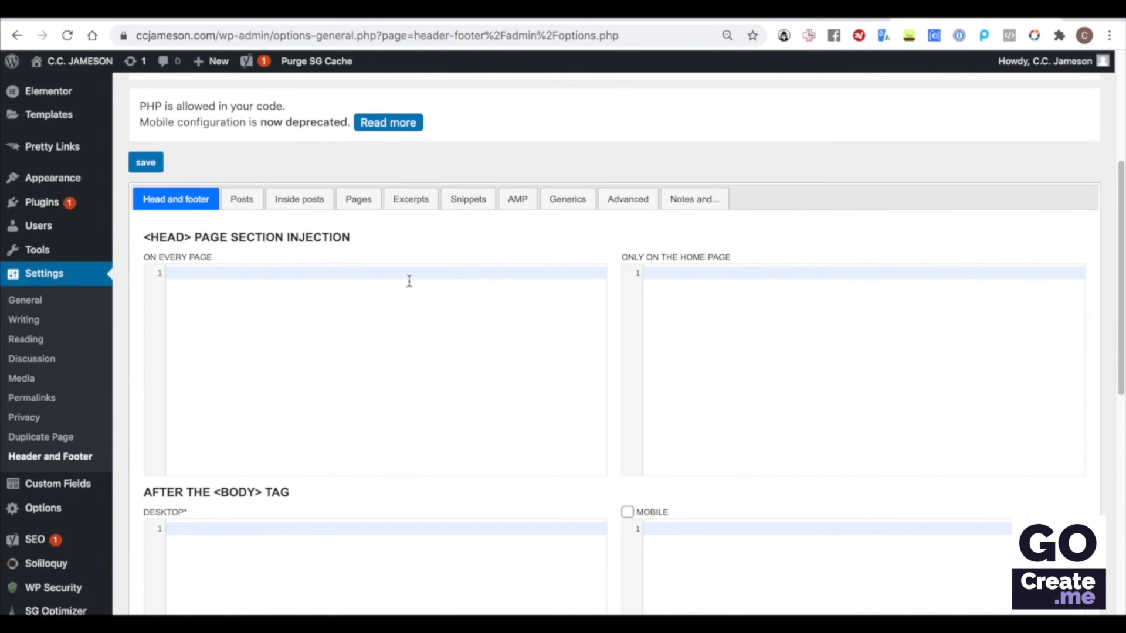
{"action": "type", "text": "<!-- Global site tag (gtag.js) - Google Analytics --> <script async src=\"https://www.googletagmanager.com/gtag/js?id=G-NBVSSBM4ES\"></script> <script>   window.dataLayer = window.dataLayer || [];   function gtag(){dataLayer.push(arguments);}   gtag('js', new Date());    gtag('config', 'G-NBVSSBM4ES'); </script>"}
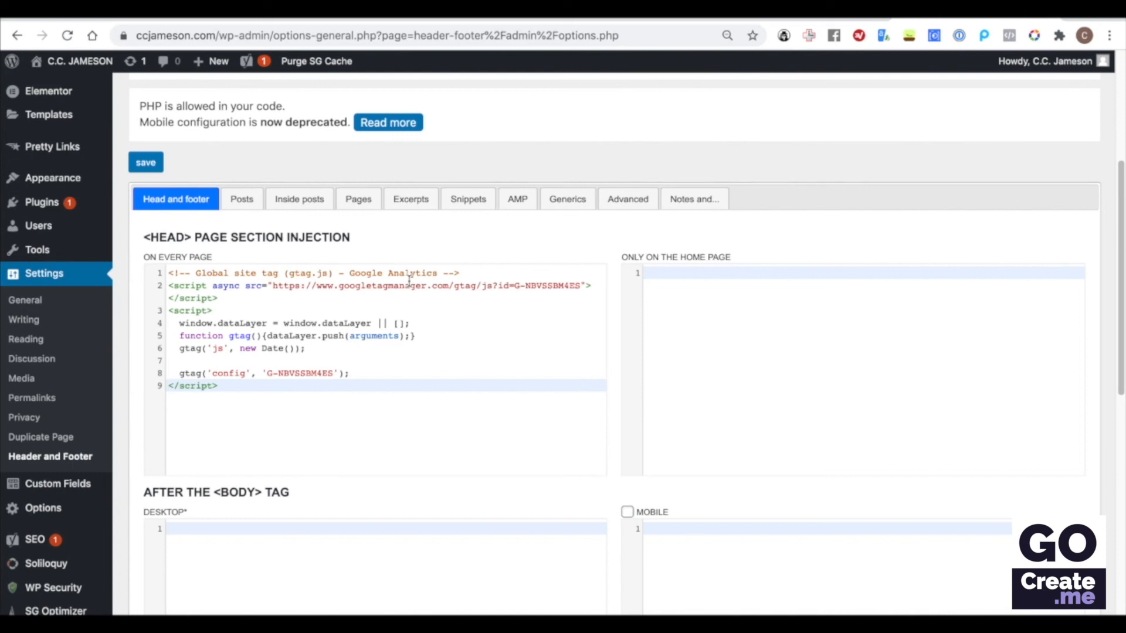
{"action": "key", "text": "Return"}
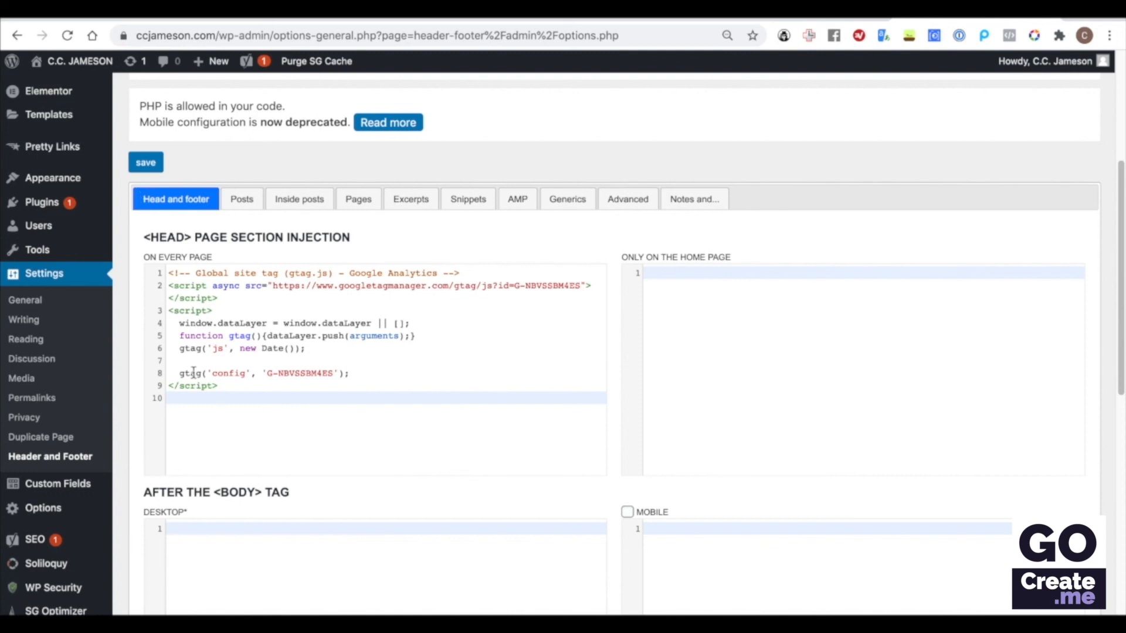
{"action": "scroll", "coordinate": [193, 373], "scroll_direction": "down", "scroll_amount": 10}
{"action": "left_click", "coordinate": [146, 544]}
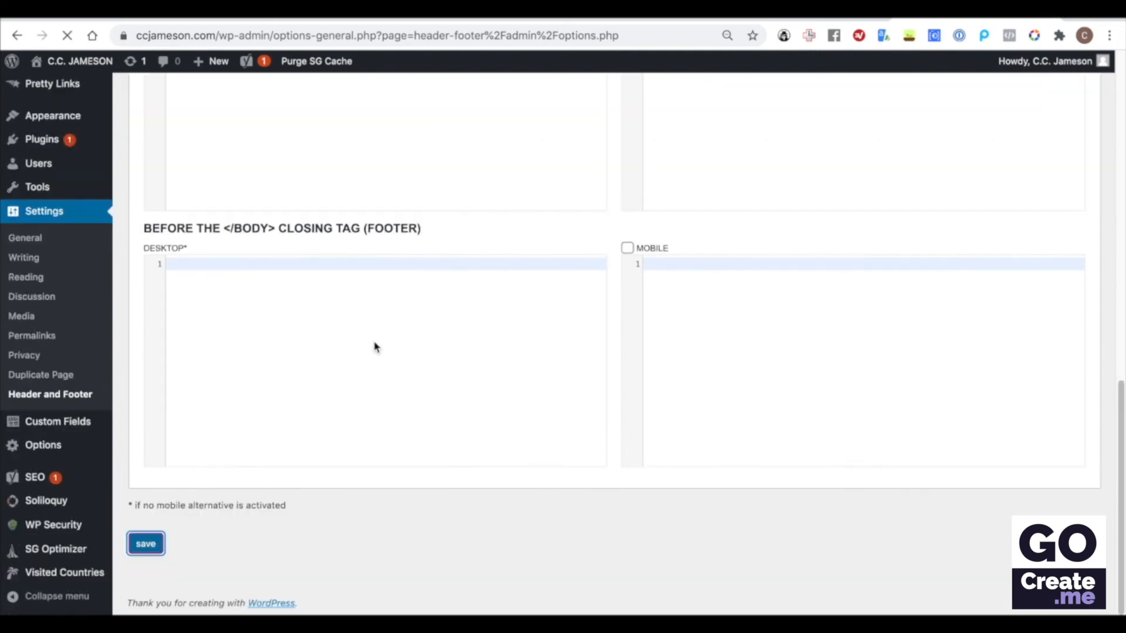